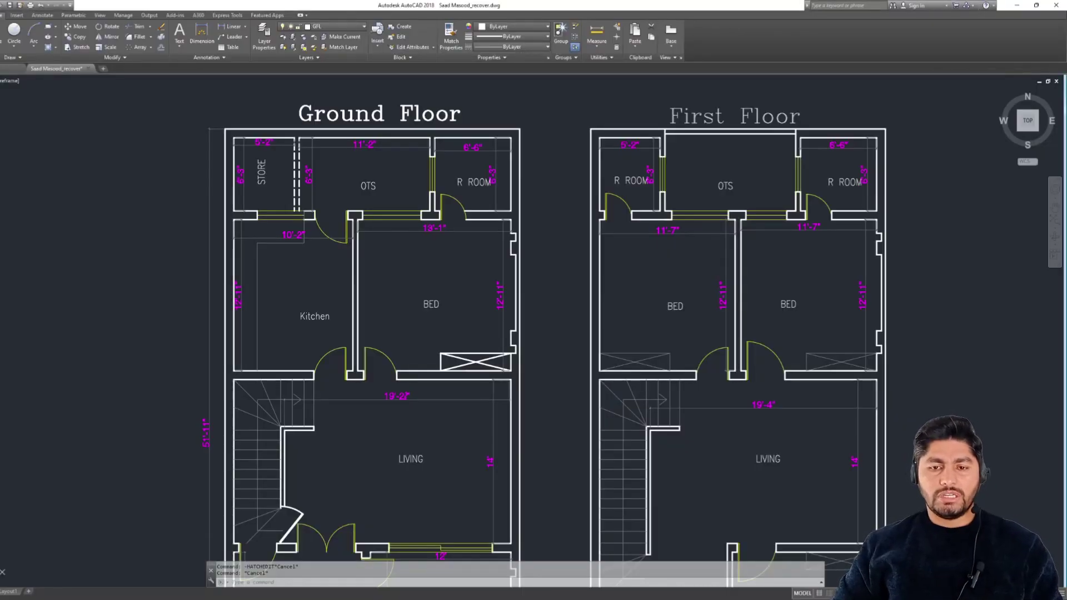
Zoom out and pan across to centre the furnished Ground Floor plan
scroll(439, 167, down, 3)
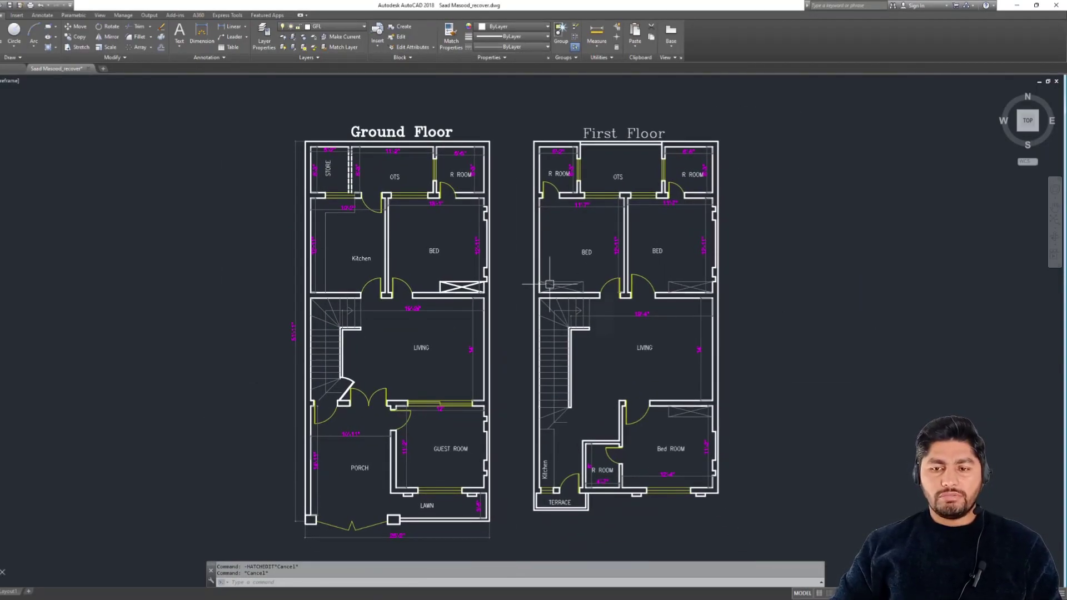
scroll(549, 284, down, 2)
middle_drag(728, 287, 612, 302)
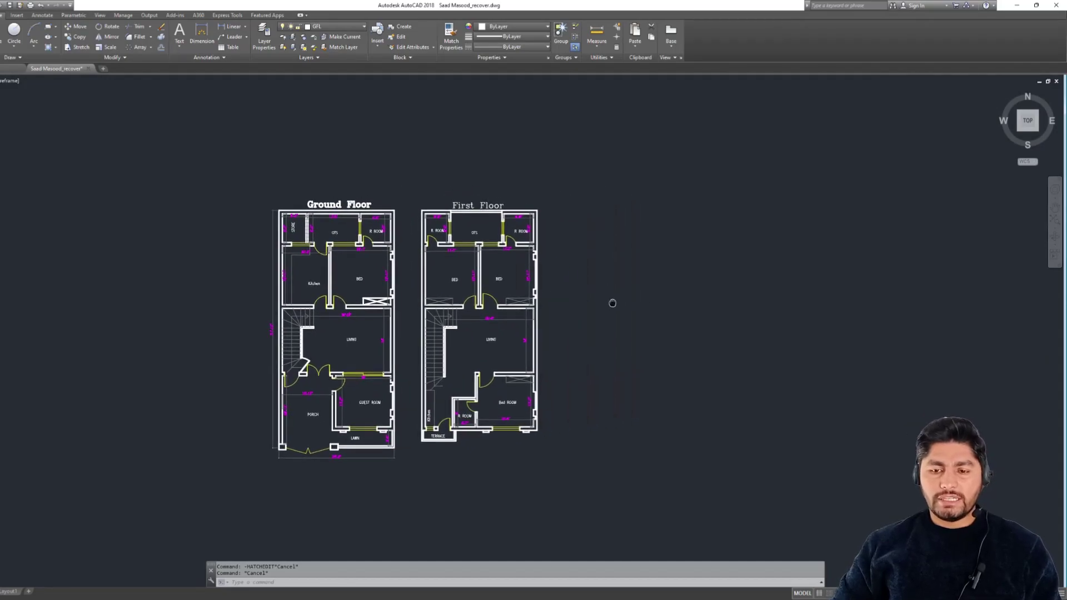
middle_drag(798, 303, 302, 317)
scroll(507, 290, up, 2)
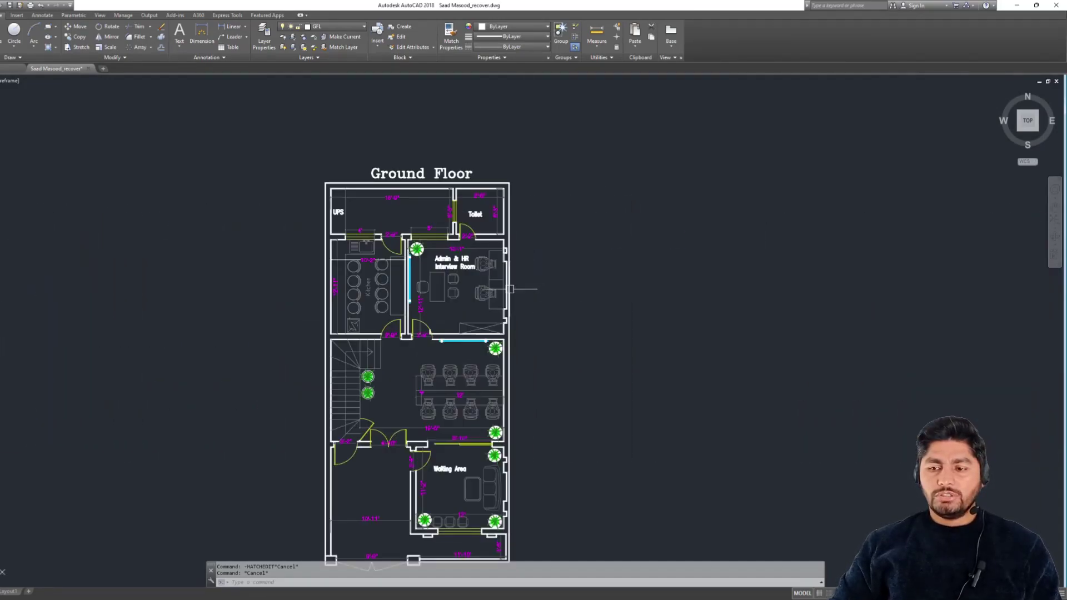
middle_drag(508, 291, 533, 235)
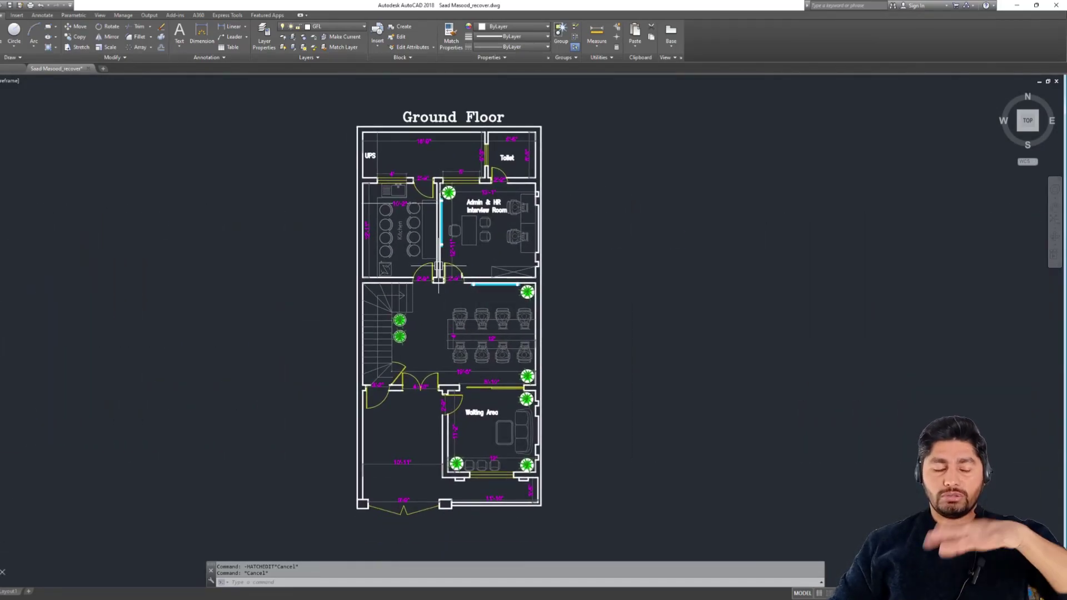
Zoom in on the Waiting Area and entrance at the bottom of the plan
scroll(443, 283, up, 2)
mouse_move(443, 267)
middle_down()
mouse_move(445, 401)
mouse_move(447, 269)
middle_up()
mouse_move(451, 422)
middle_down()
mouse_move(467, 281)
mouse_move(476, 352)
middle_up()
scroll(412, 312, up, 4)
Frame the Waiting Area and zoom in on the 8'-10" wall above it
scroll(498, 417, down, 2)
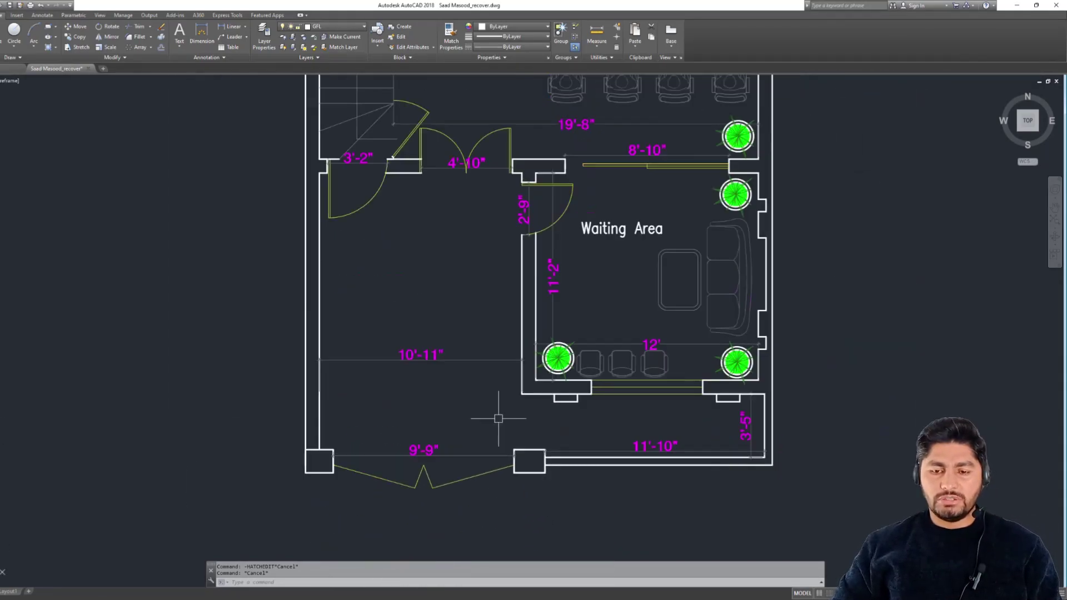
middle_drag(464, 316, 460, 356)
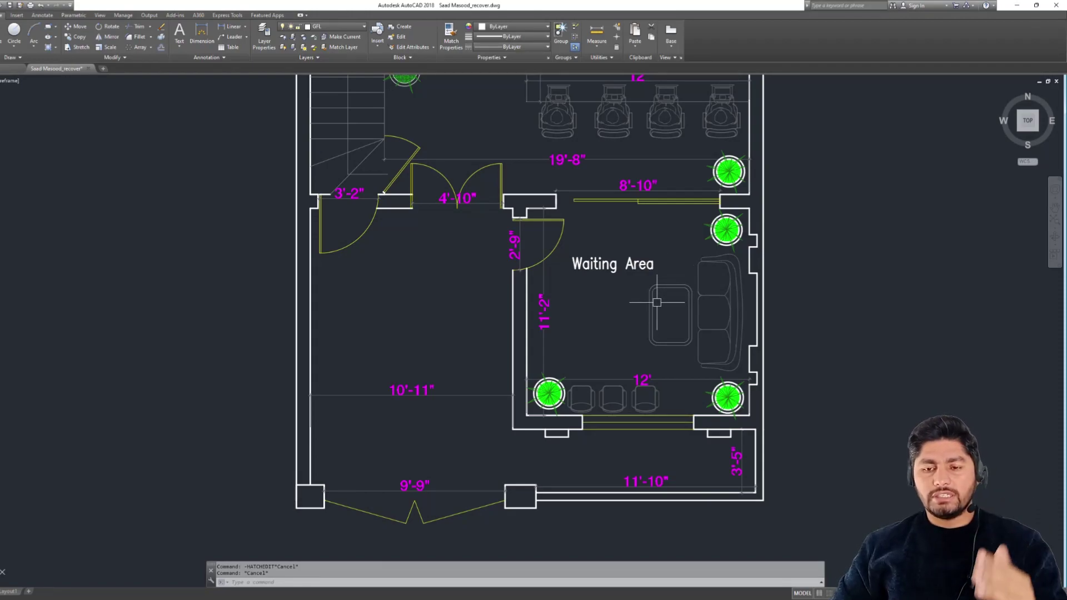
mouse_move(655, 303)
middle_down()
mouse_move(648, 285)
mouse_move(612, 265)
middle_up()
middle_drag(635, 313, 517, 317)
scroll(517, 317, up, 2)
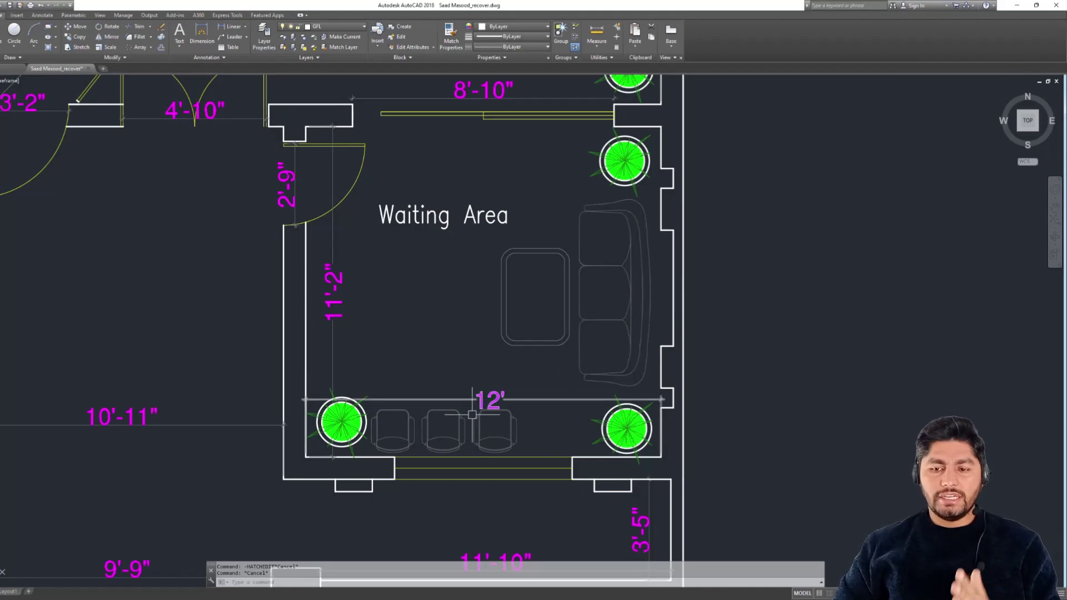
mouse_move(480, 291)
middle_down()
mouse_move(521, 300)
mouse_move(584, 382)
middle_up()
middle_drag(583, 239, 604, 307)
scroll(584, 281, up, 4)
Crossing-window select the 8'-10" wall opening lines, then zoom back out
click(596, 300)
click(465, 228)
scroll(617, 247, down, 4)
scroll(603, 303, down, 2)
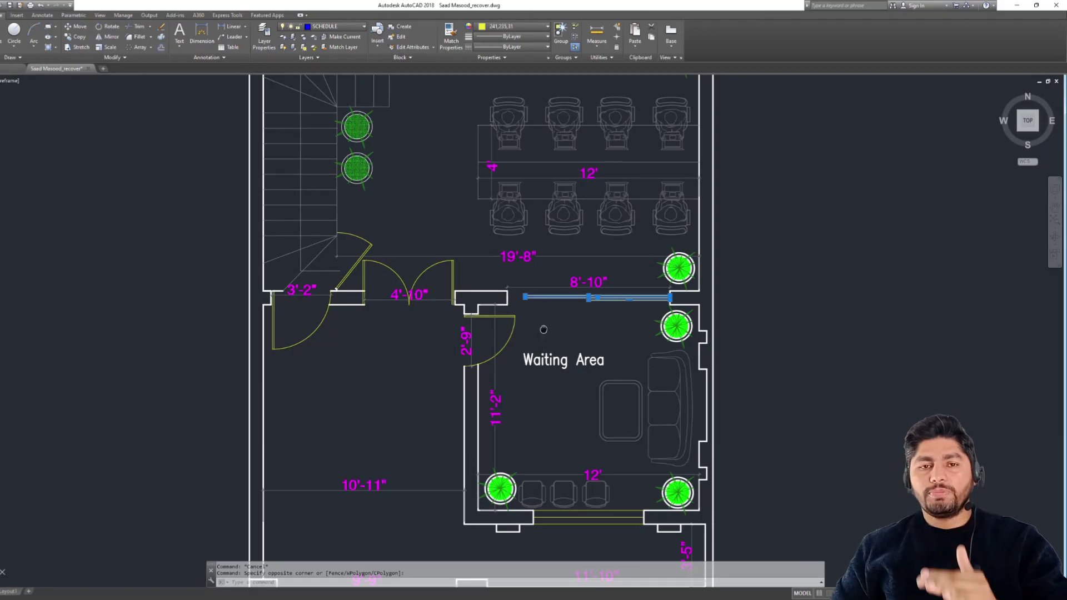
Pan over the seating area to reveal the room above the Waiting Area
mouse_move(547, 329)
middle_down()
mouse_move(546, 379)
mouse_move(564, 391)
middle_up()
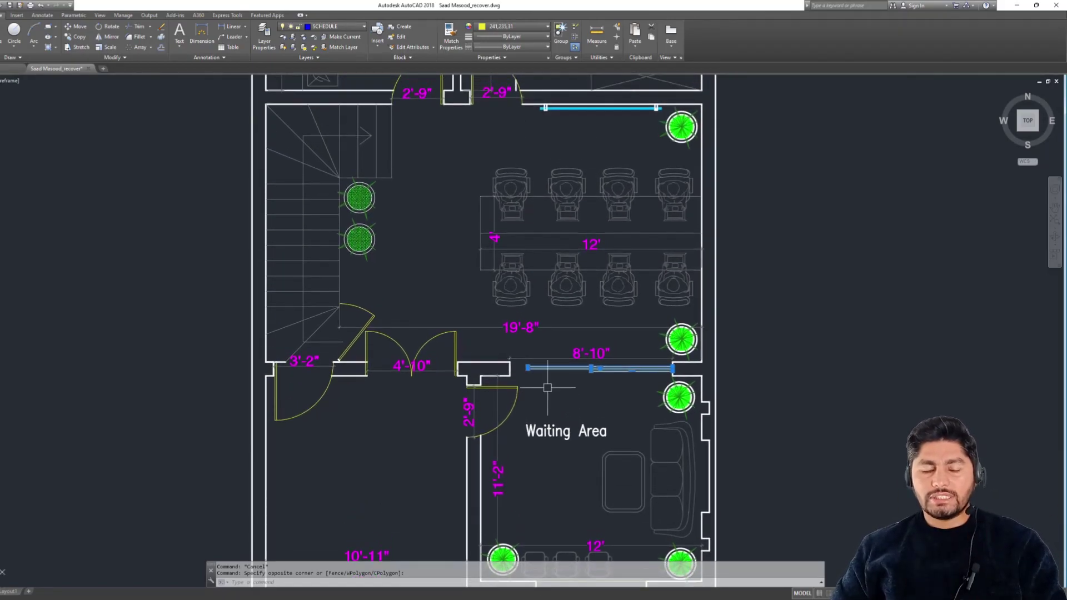
scroll(547, 239, up, 2)
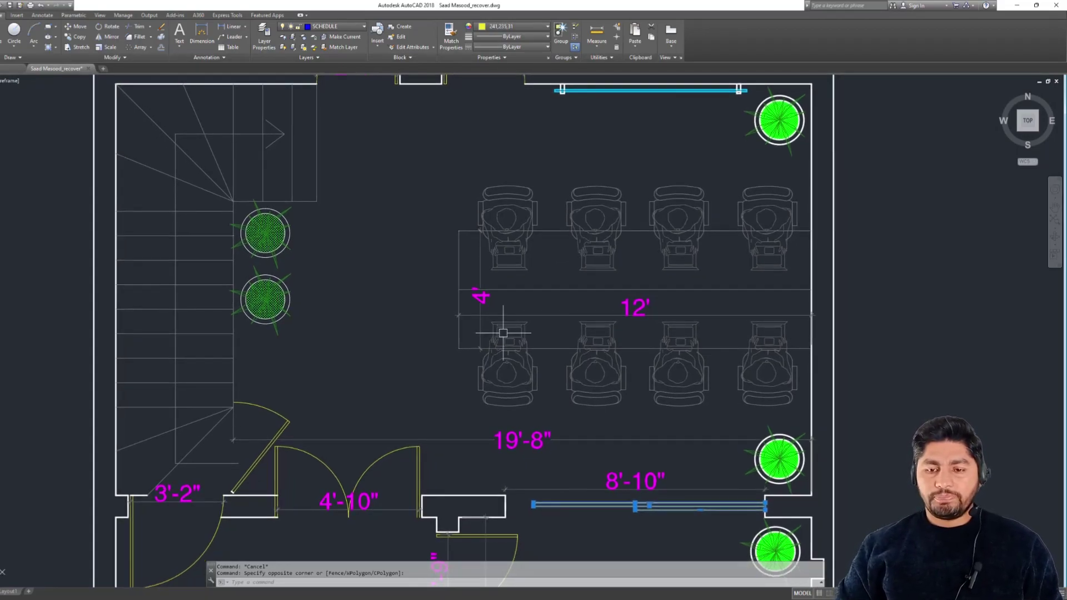
middle_drag(502, 364, 498, 351)
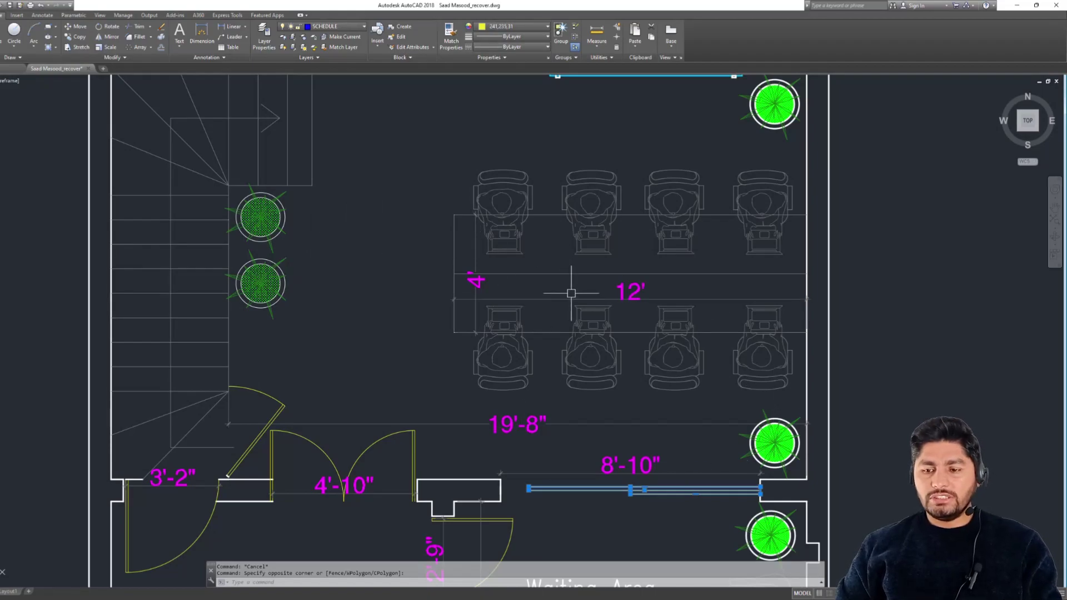
middle_drag(571, 293, 582, 341)
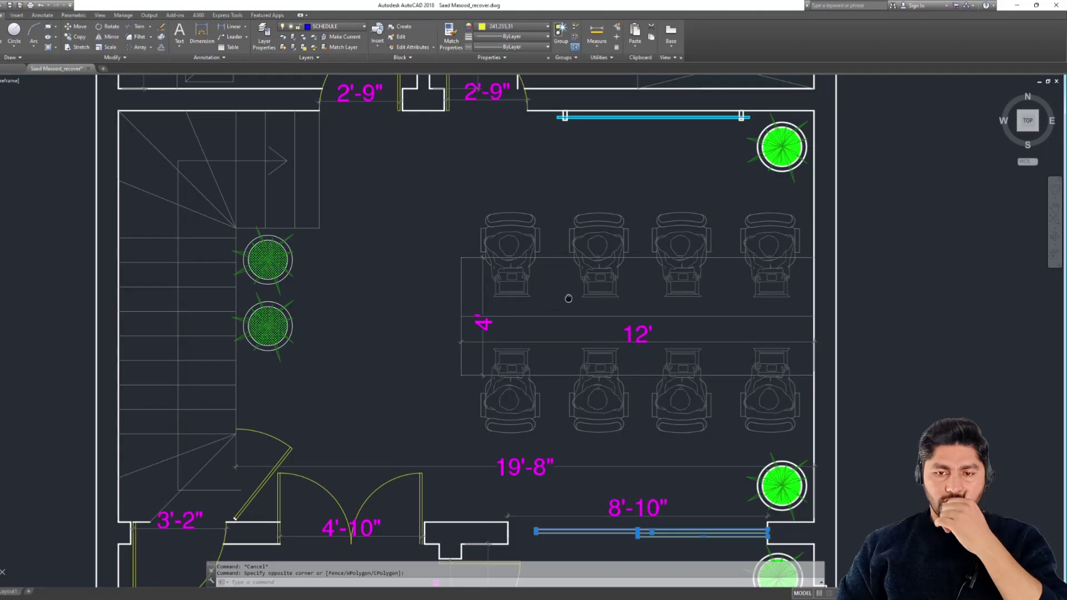
mouse_move(567, 298)
middle_down()
mouse_move(563, 250)
mouse_move(572, 361)
middle_up()
scroll(606, 205, up, 5)
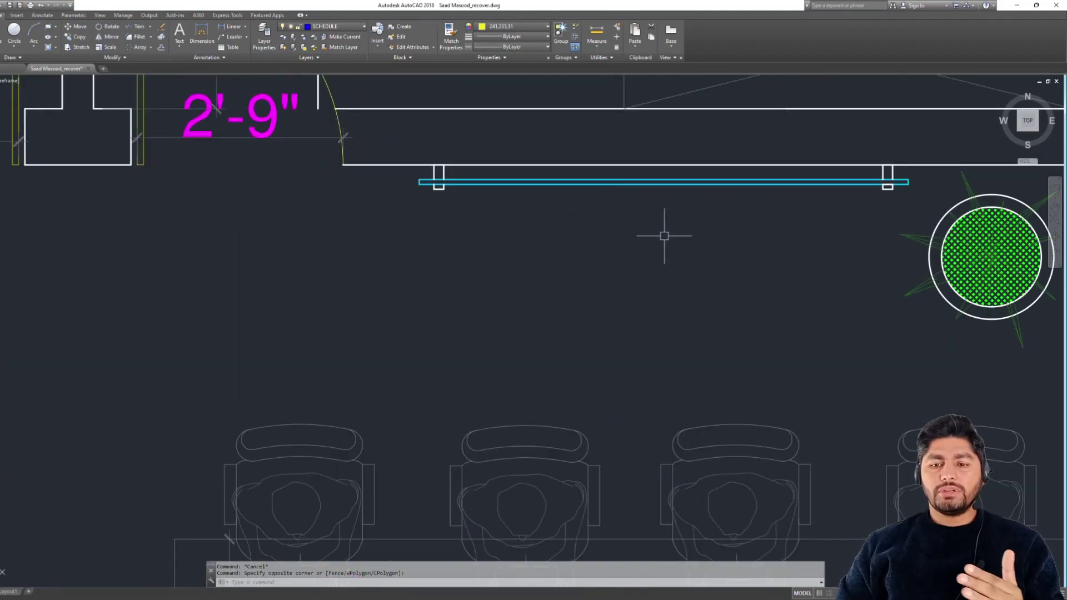
Zoom in on the top window and the chairs below it, then zoom back out
middle_drag(662, 233, 608, 306)
scroll(469, 248, up, 4)
scroll(721, 271, down, 2)
middle_drag(722, 272, 341, 283)
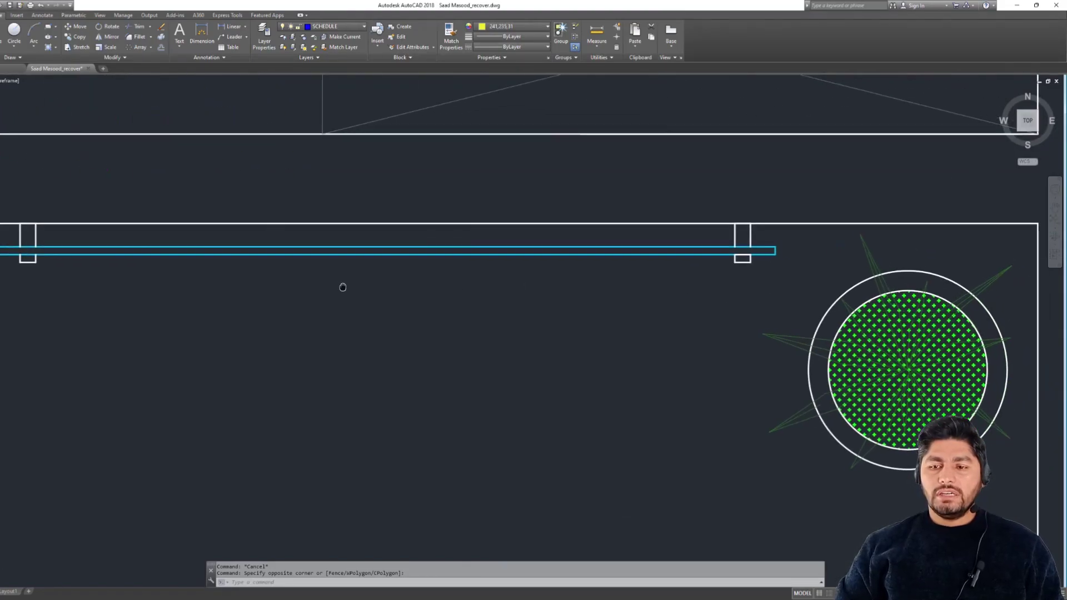
scroll(471, 278, down, 2)
middle_drag(524, 332, 564, 286)
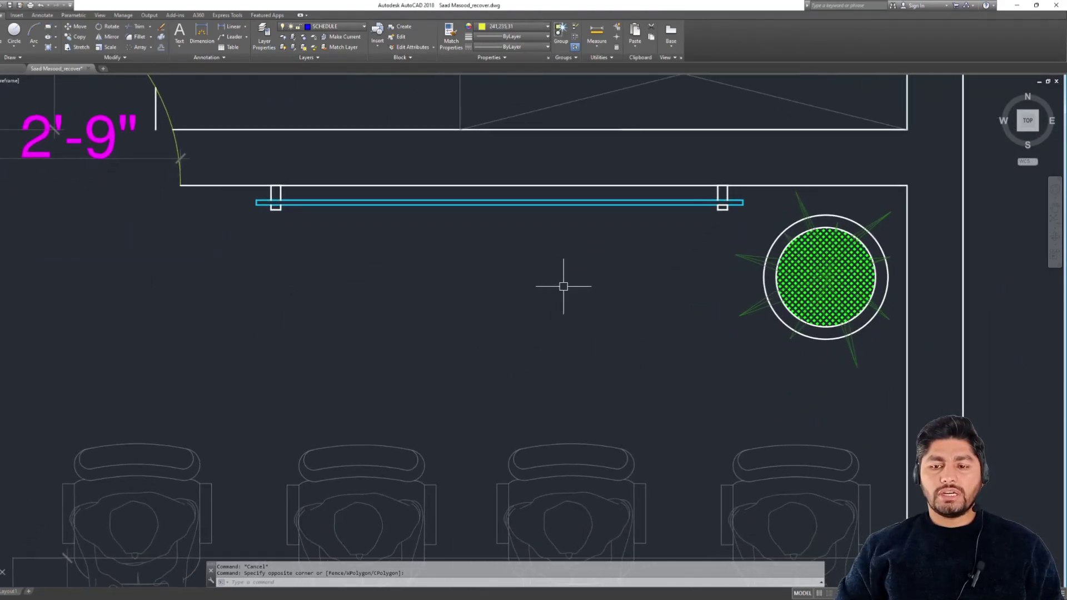
mouse_move(577, 351)
middle_down()
mouse_move(633, 291)
mouse_move(638, 542)
middle_up()
scroll(635, 290, down, 2)
scroll(611, 282, down, 1)
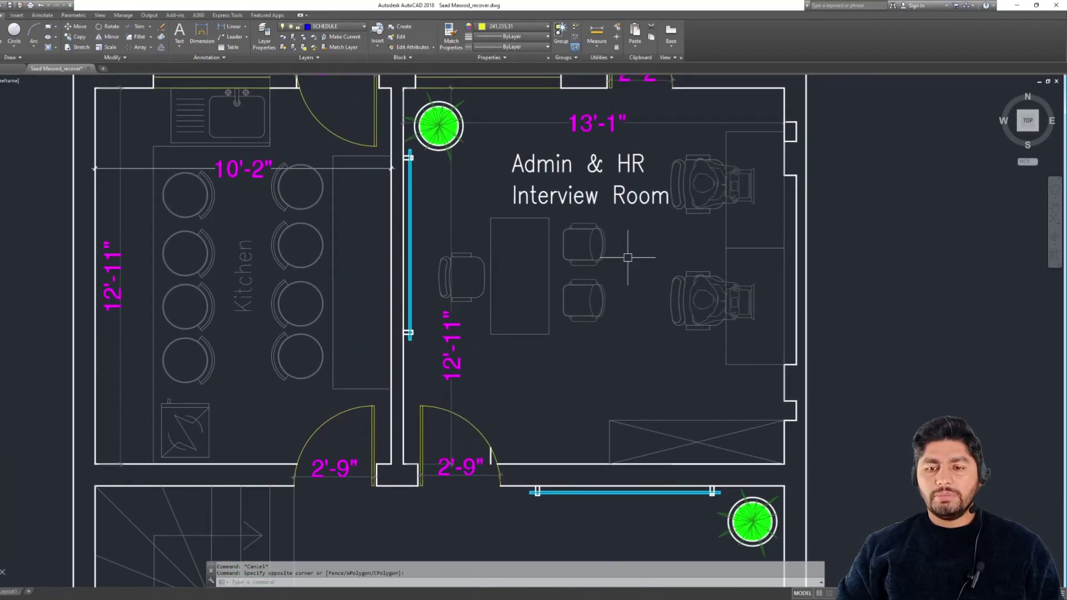
Pan from the Admin & HR room and Kitchen up to the UPS room and Toilet
mouse_move(627, 257)
middle_down()
mouse_move(603, 291)
mouse_move(615, 307)
middle_up()
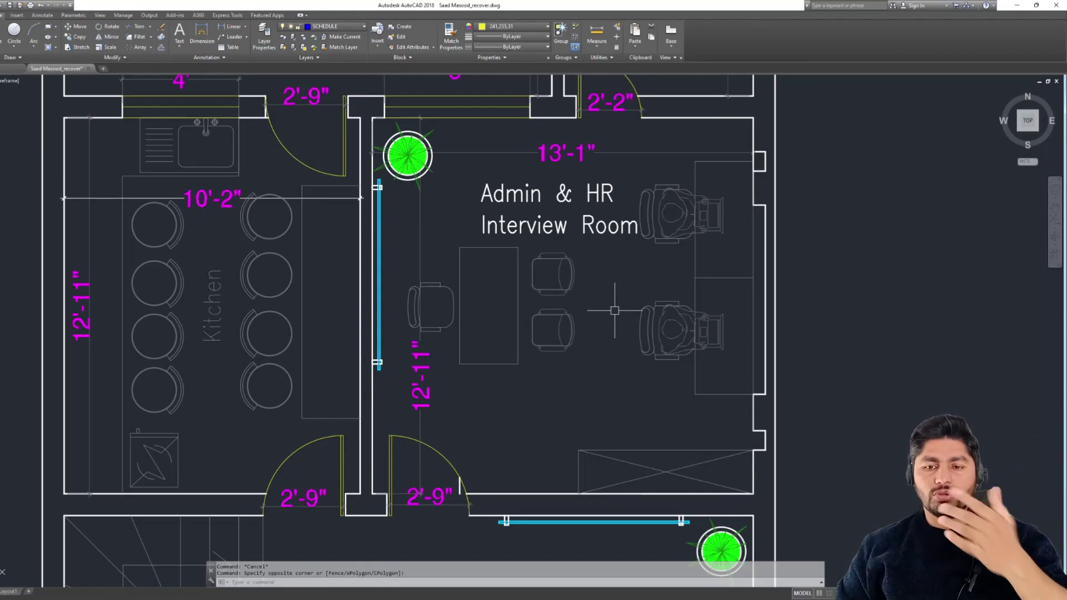
middle_drag(614, 311, 619, 299)
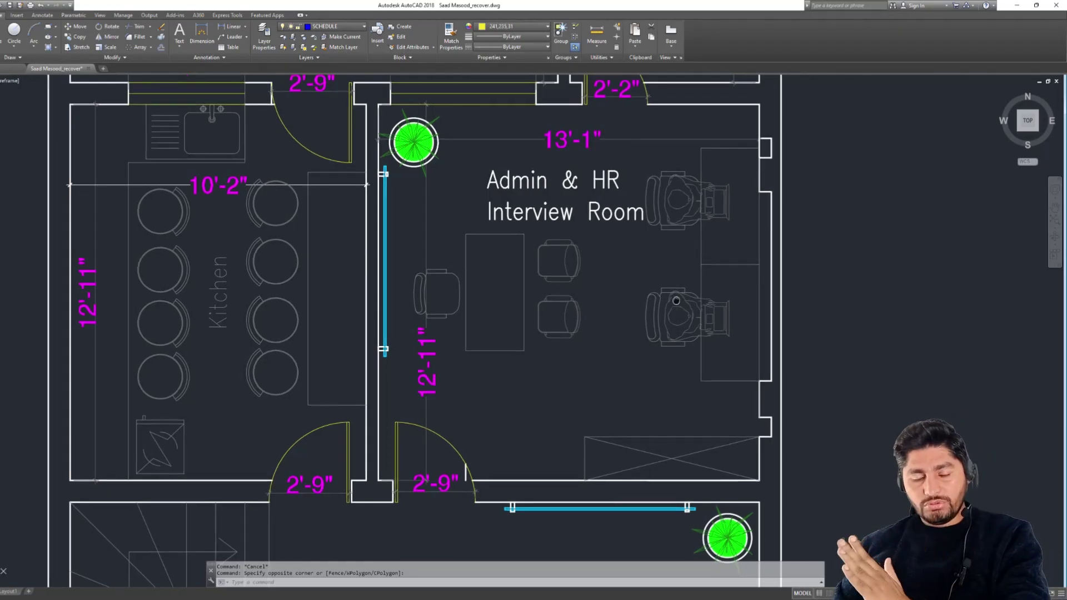
middle_drag(649, 333, 677, 311)
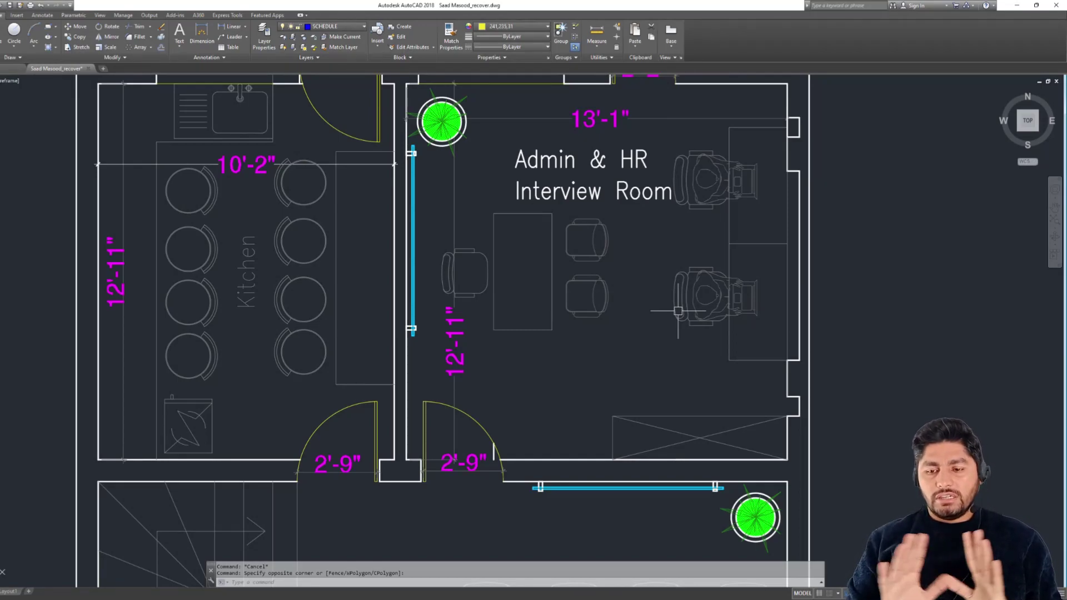
middle_drag(663, 316, 668, 545)
Pan over the Toilet, Kitchen and Admin & HR room, then back to the UPS and Toilet
scroll(668, 545, down, 2)
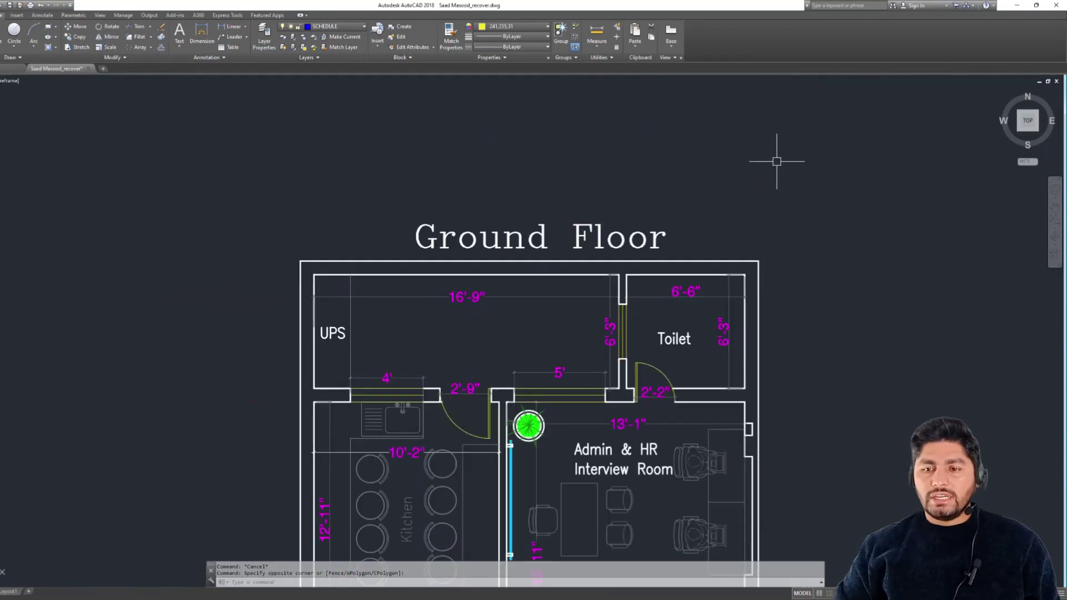
mouse_move(693, 348)
middle_down()
mouse_move(650, 228)
mouse_move(645, 240)
middle_up()
scroll(667, 284, up, 2)
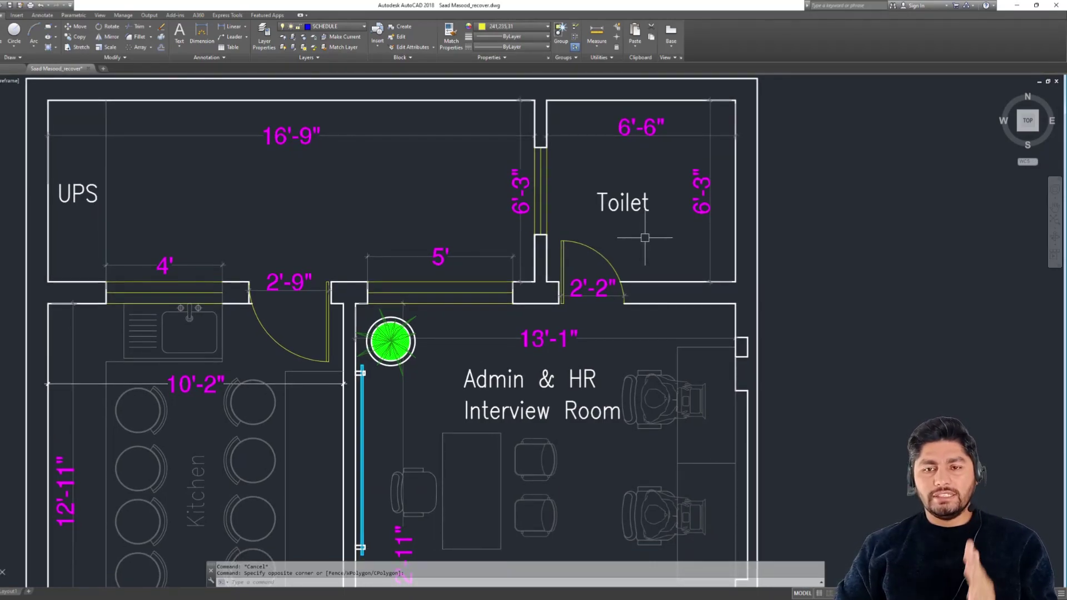
mouse_move(645, 238)
middle_down()
mouse_move(648, 209)
mouse_move(662, 215)
mouse_move(674, 201)
mouse_move(765, 52)
middle_up()
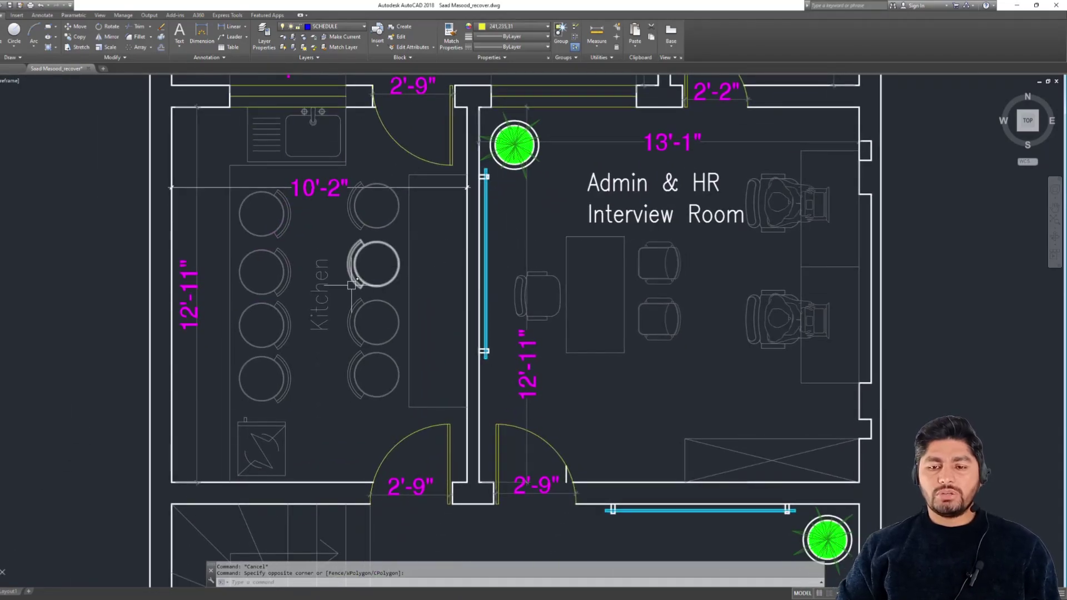
middle_drag(351, 285, 364, 278)
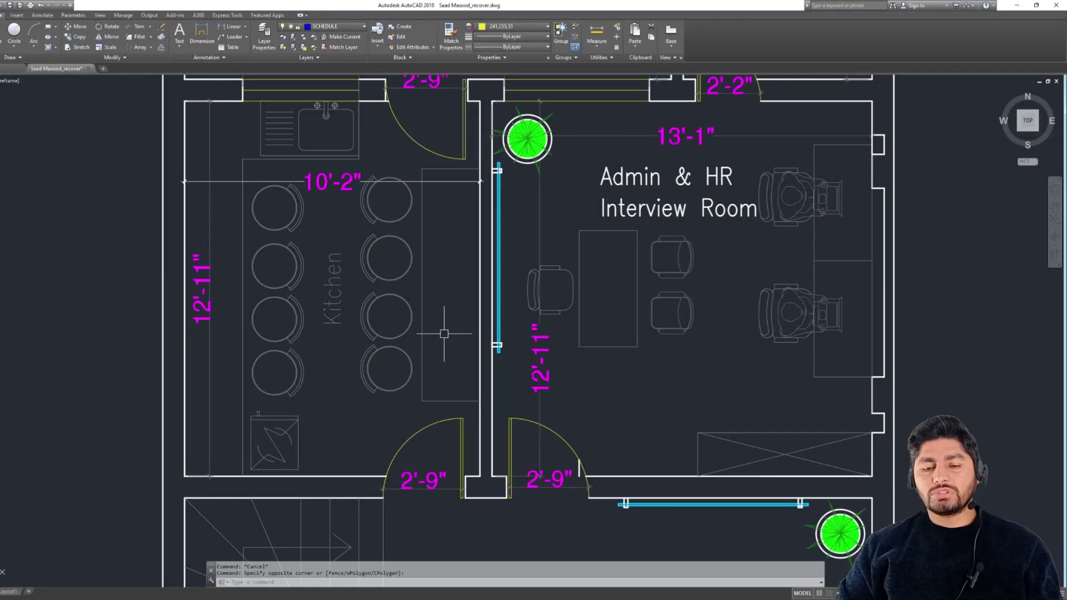
middle_drag(286, 355, 279, 321)
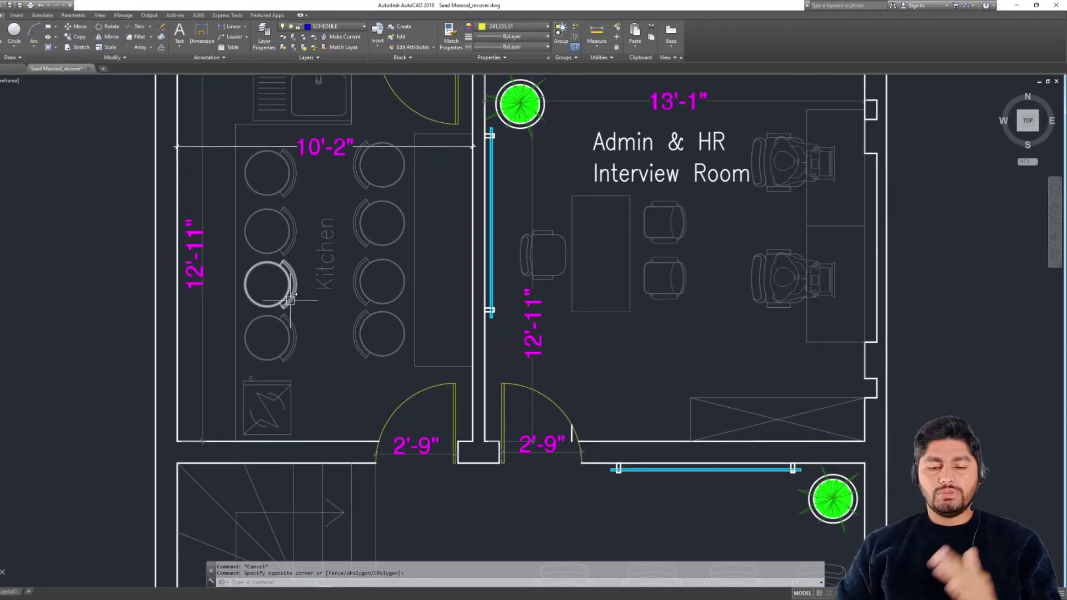
middle_drag(322, 333, 303, 287)
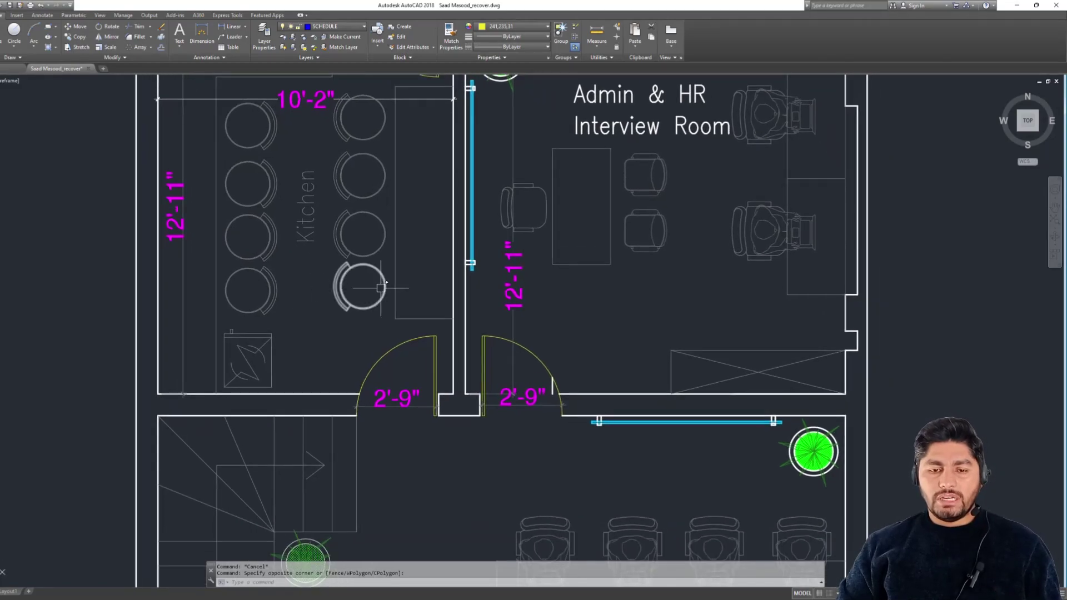
middle_drag(379, 291, 384, 595)
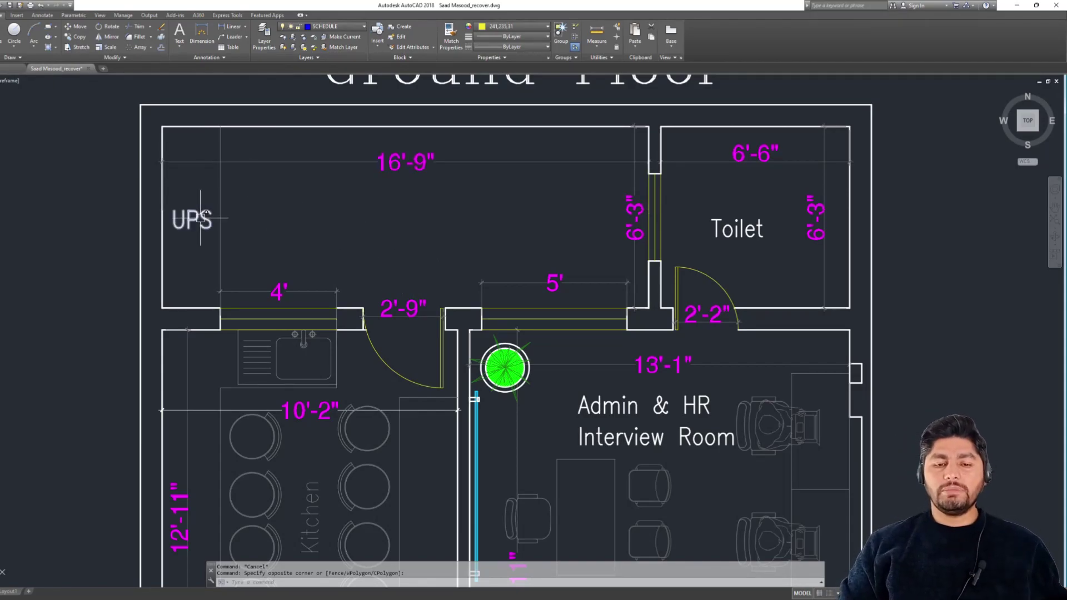
Zoom in on the UPS room, then zoom out to show the whole Ground Floor plan
middle_drag(201, 218, 266, 263)
scroll(265, 264, up, 2)
scroll(289, 262, up, 2)
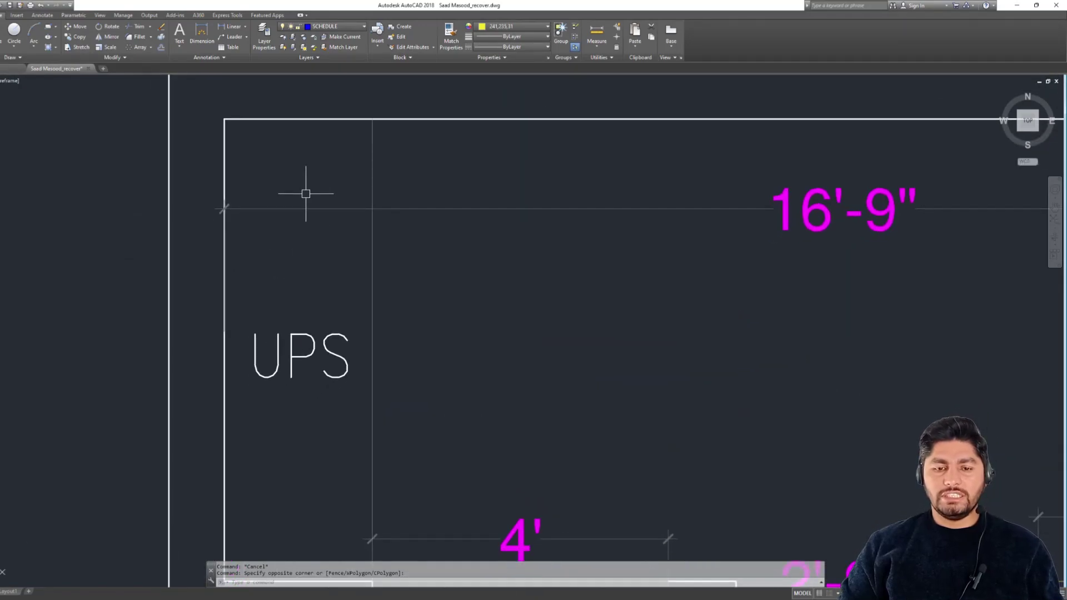
middle_drag(305, 193, 306, 183)
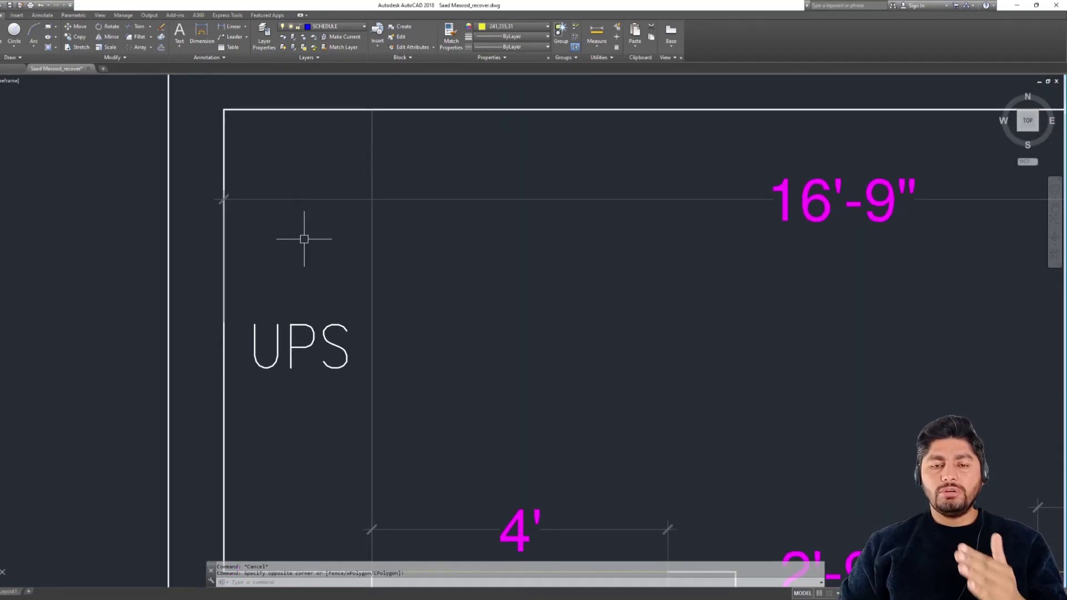
mouse_move(304, 239)
middle_down()
mouse_move(305, 203)
mouse_move(252, 237)
middle_up()
scroll(305, 203, down, 2)
scroll(305, 202, down, 2)
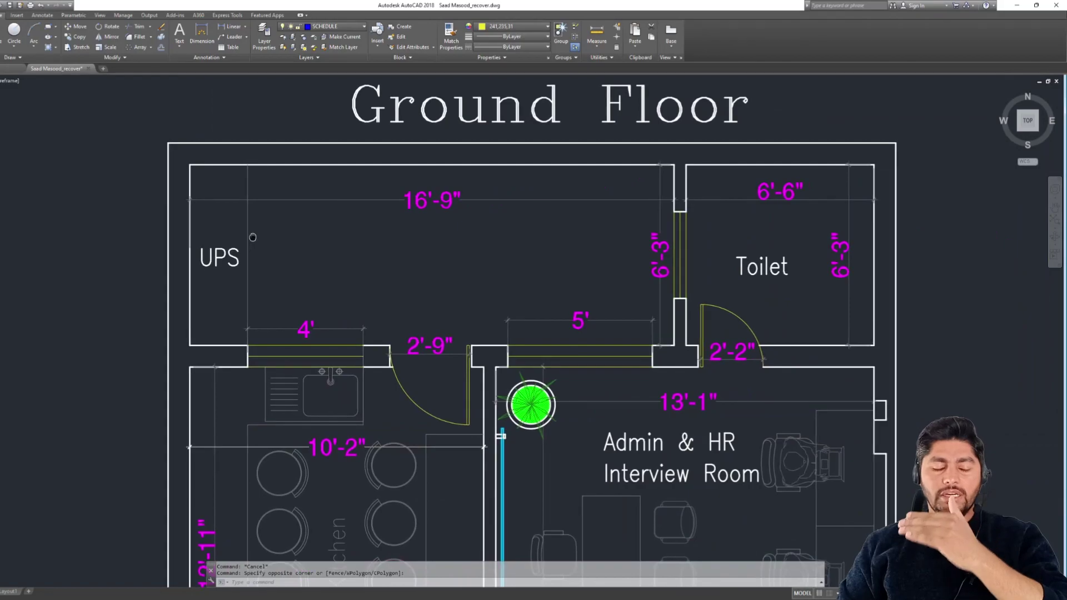
mouse_move(320, 260)
middle_down()
mouse_move(272, 218)
mouse_move(328, 221)
mouse_move(319, 156)
middle_up()
scroll(272, 219, down, 2)
Zoom out to see both plans and pan over to the First Floor plan
scroll(390, 238, down, 2)
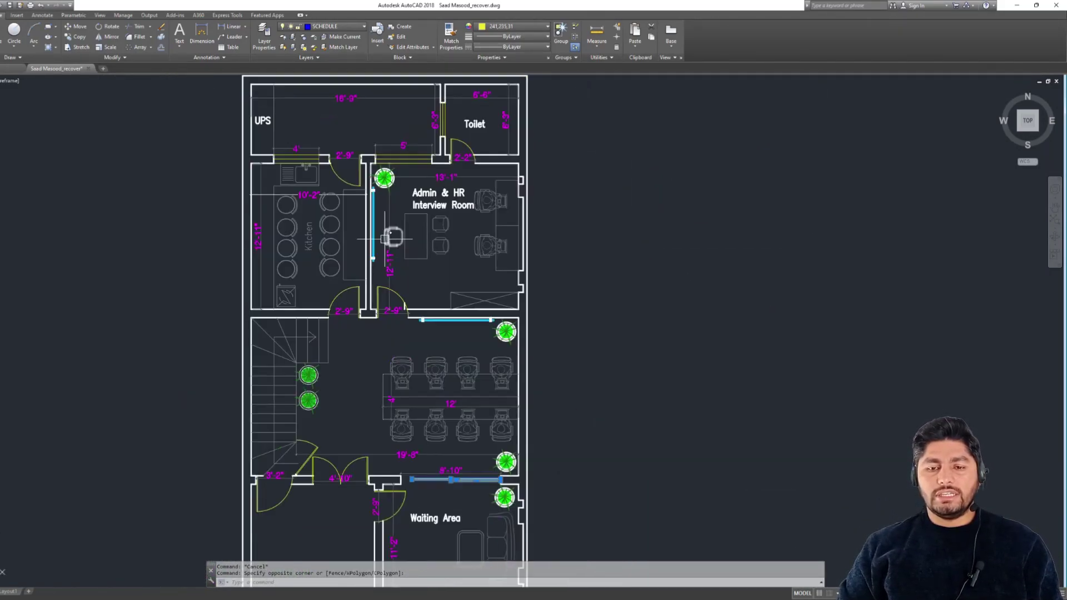
middle_drag(452, 298, 408, 235)
scroll(420, 302, down, 2)
scroll(420, 303, down, 2)
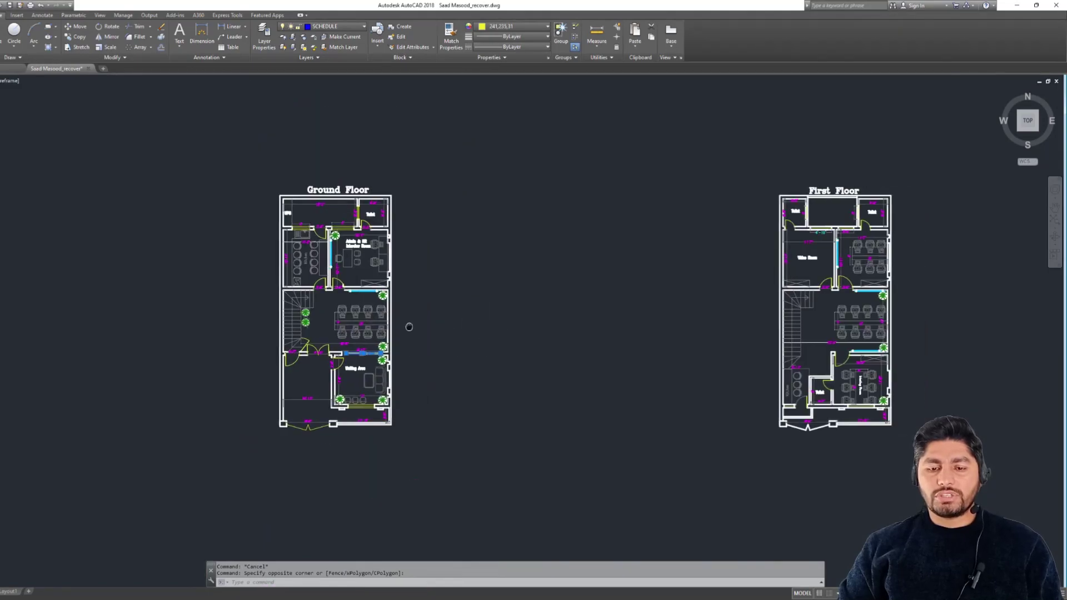
middle_drag(914, 295, 569, 291)
Zoom into the First Floor meeting room and the workstation table with its chairs
scroll(569, 291, up, 4)
mouse_move(407, 415)
middle_down()
mouse_move(404, 436)
mouse_move(391, 383)
mouse_move(425, 217)
middle_up()
scroll(415, 403, up, 2)
middle_drag(415, 402, 521, 343)
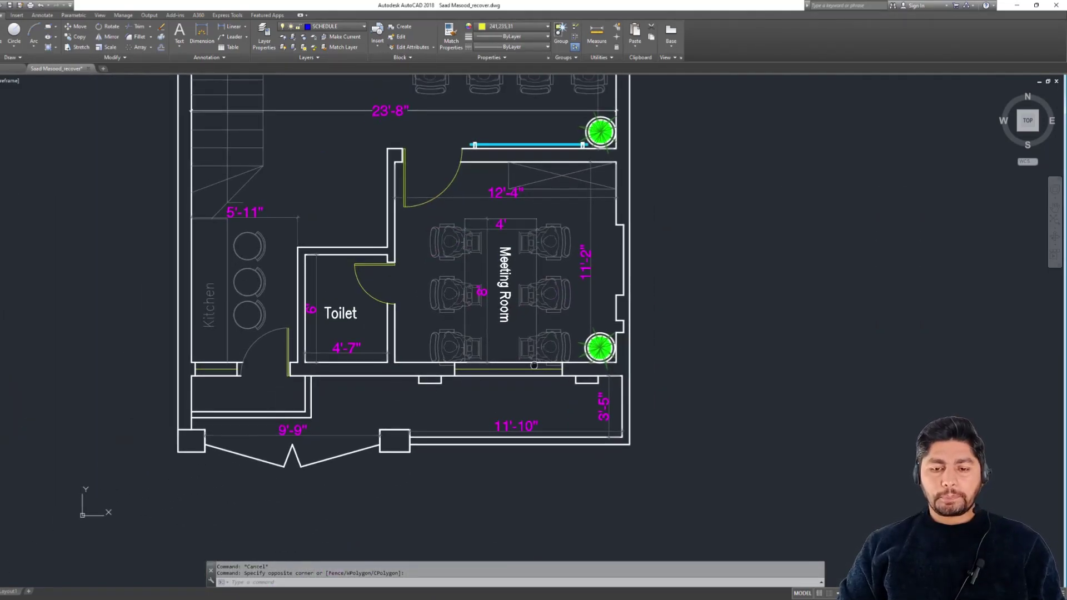
middle_drag(422, 234, 456, 514)
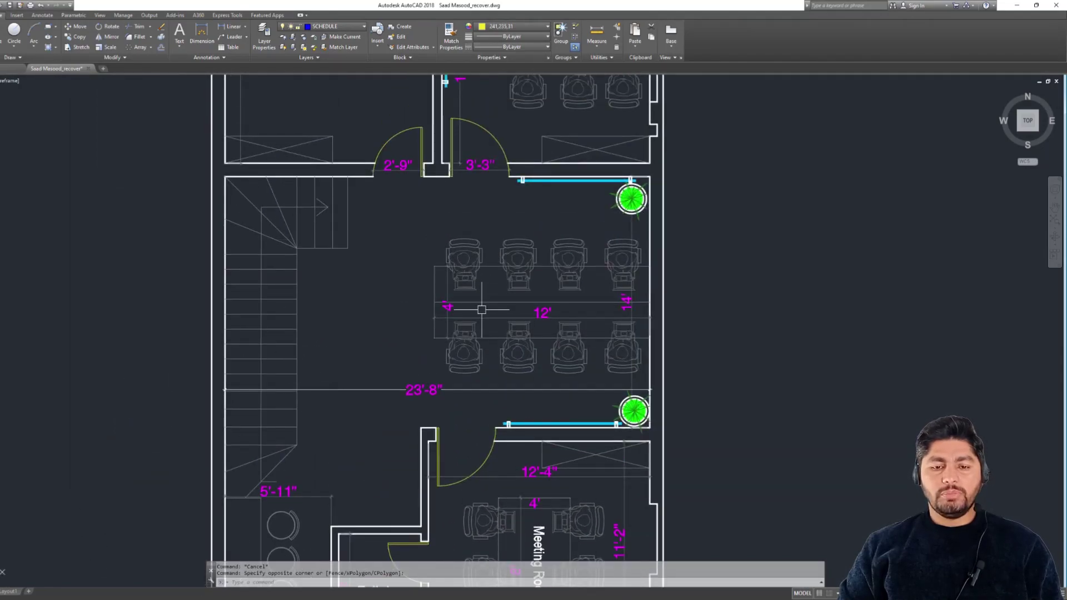
middle_drag(481, 310, 470, 276)
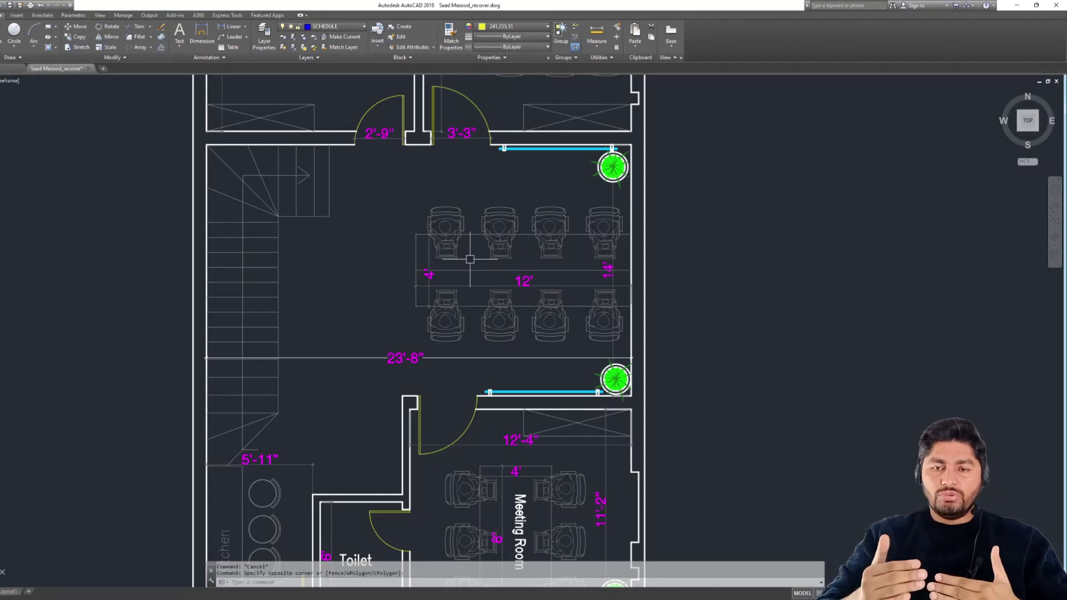
scroll(470, 259, up, 2)
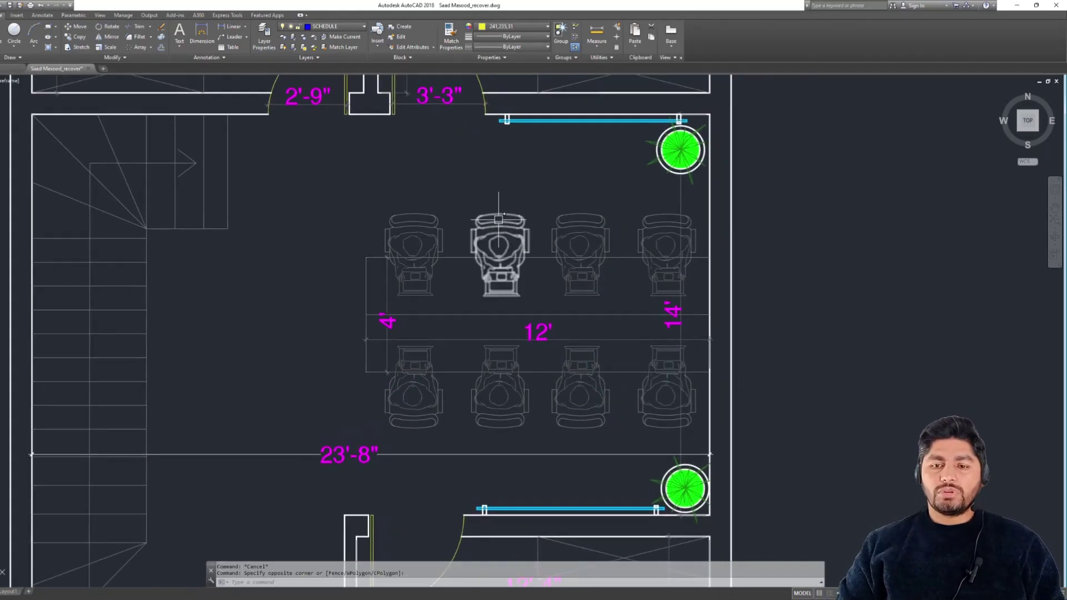
middle_drag(570, 275, 542, 260)
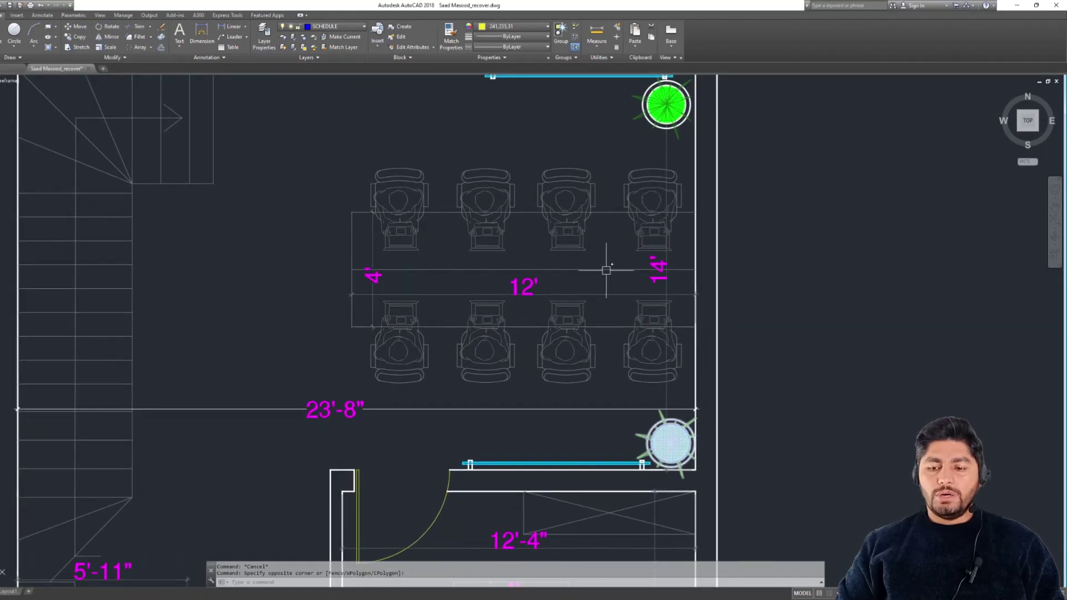
mouse_move(332, 463)
middle_down()
mouse_move(341, 446)
mouse_move(534, 535)
middle_up()
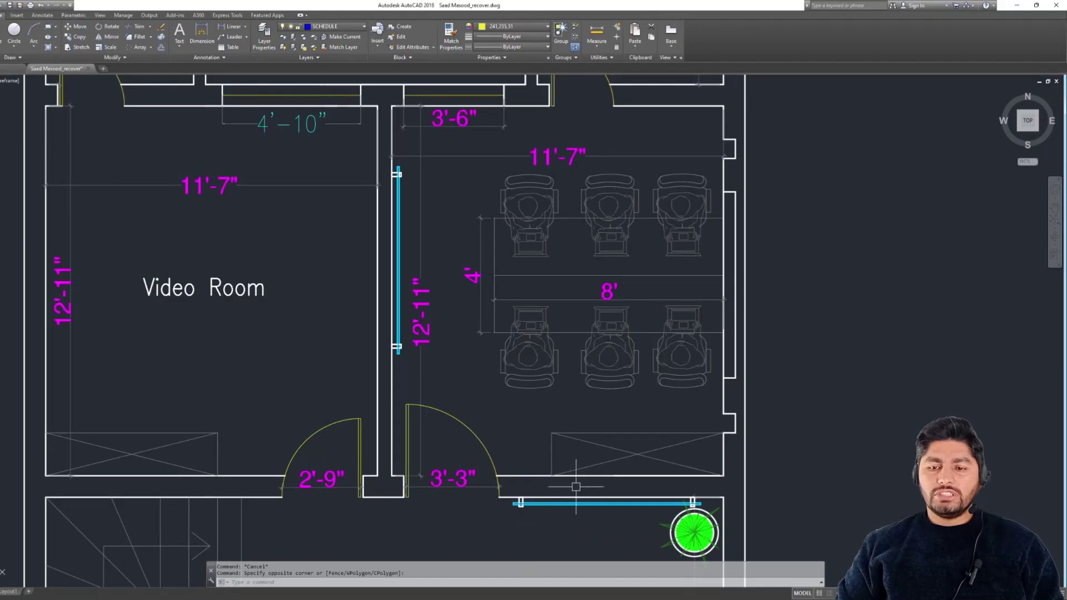
Pan over the toilets above and doors below, ending centred on the Video Room
middle_drag(575, 487, 575, 494)
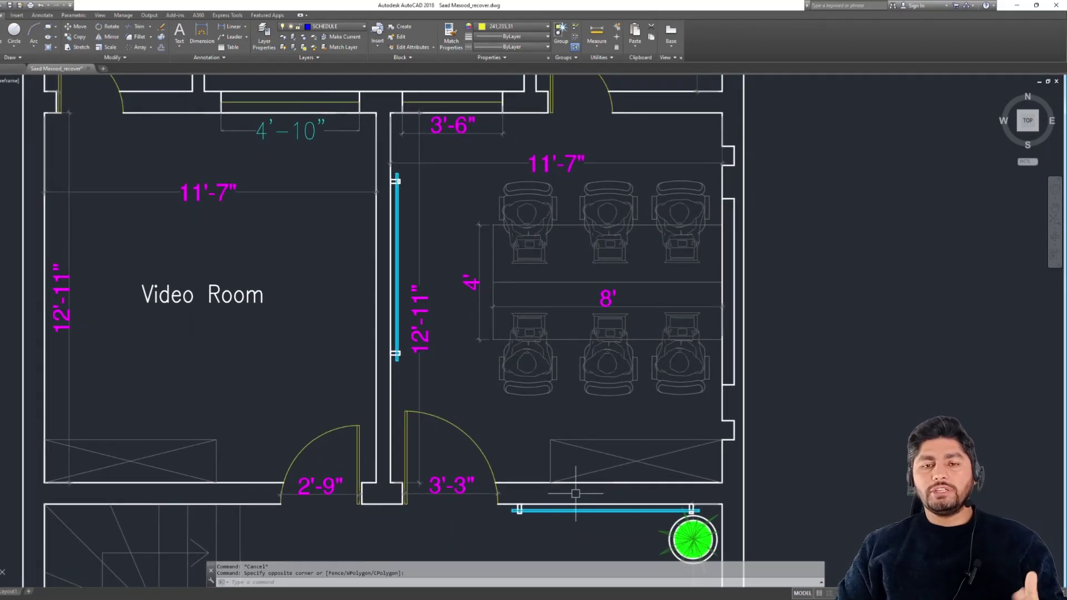
middle_drag(570, 476, 561, 487)
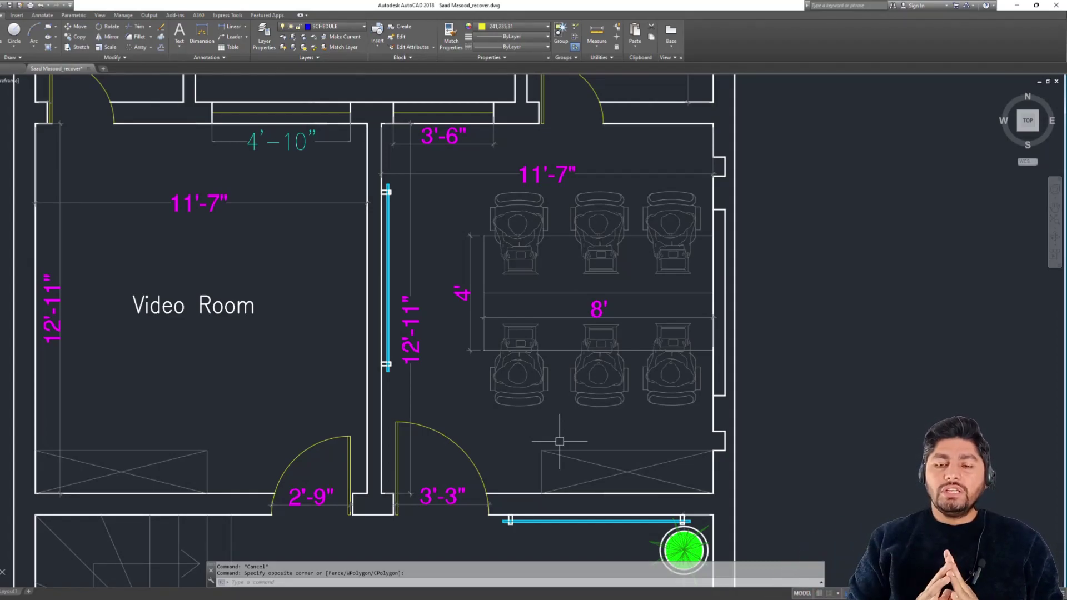
middle_drag(625, 318, 624, 506)
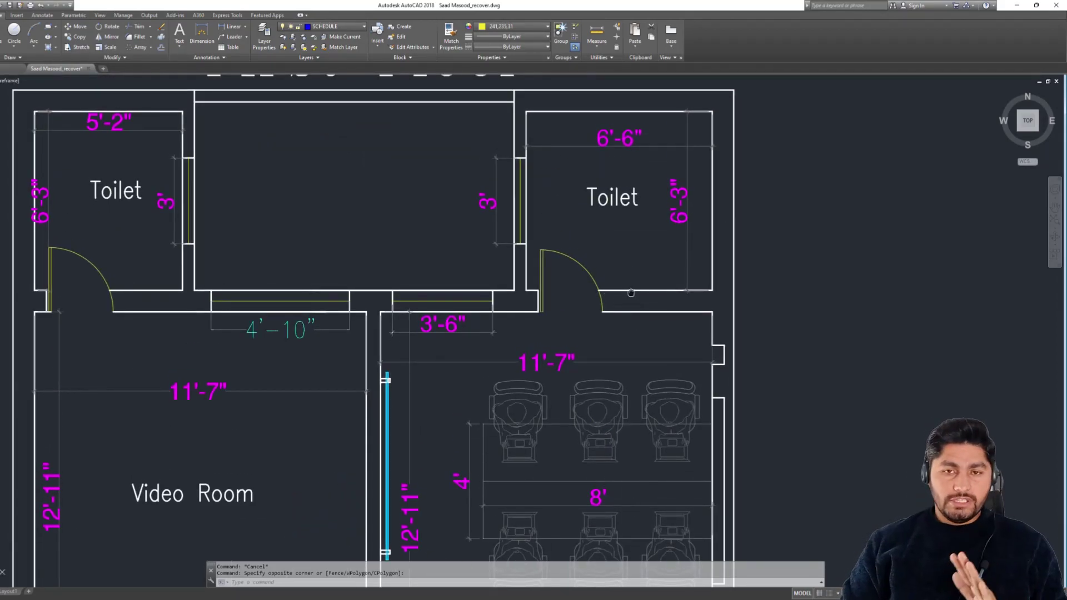
middle_drag(631, 293, 634, 261)
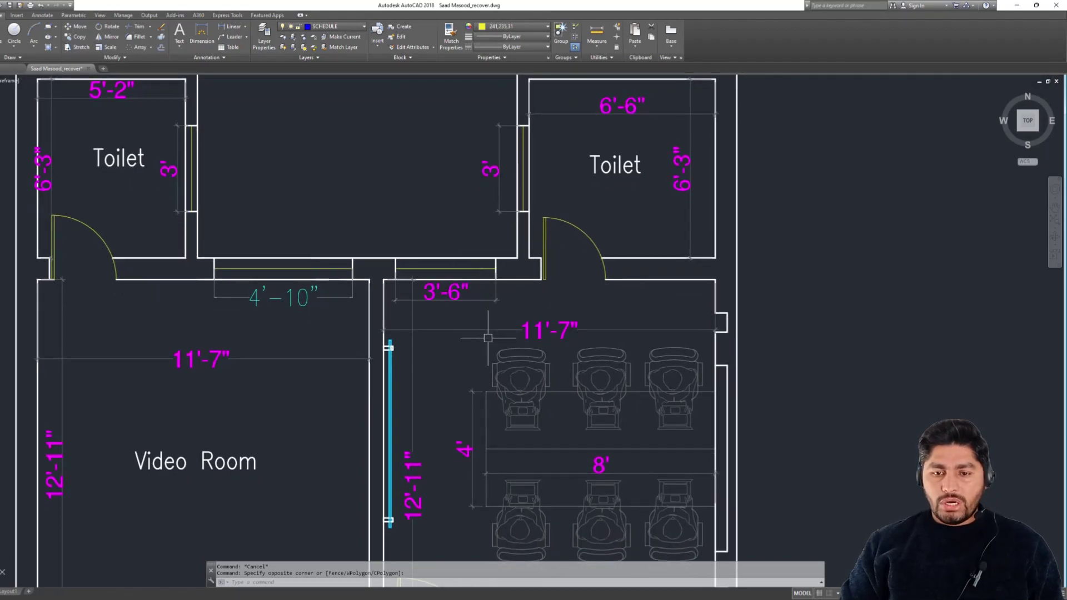
middle_drag(488, 338, 516, 203)
middle_drag(453, 247, 539, 224)
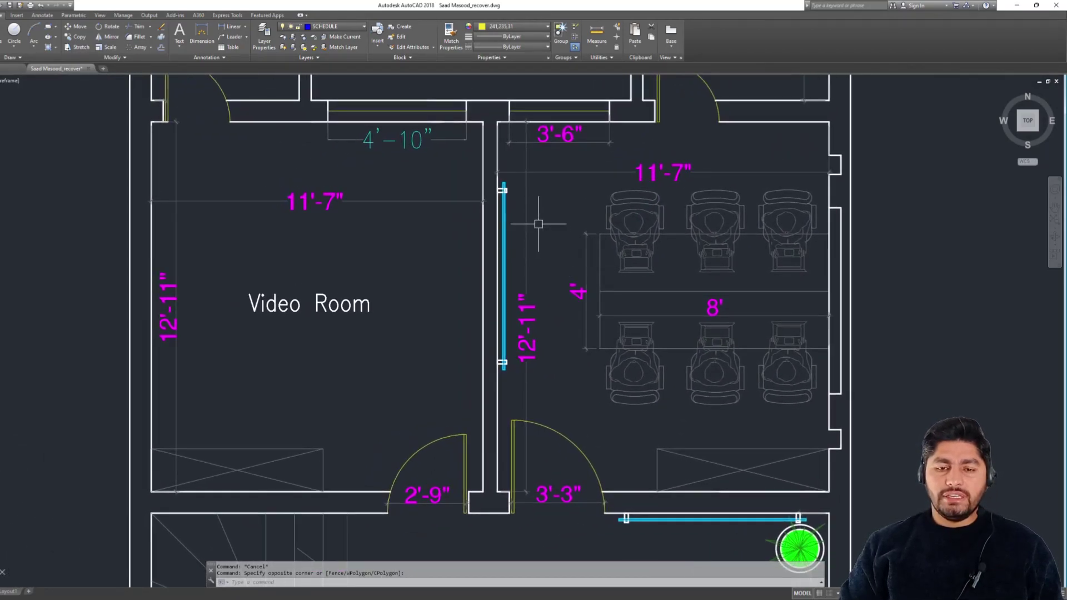
mouse_move(596, 289)
middle_down()
mouse_move(547, 290)
mouse_move(614, 262)
middle_up()
mouse_move(561, 289)
middle_down()
mouse_move(578, 286)
mouse_move(578, 300)
middle_up()
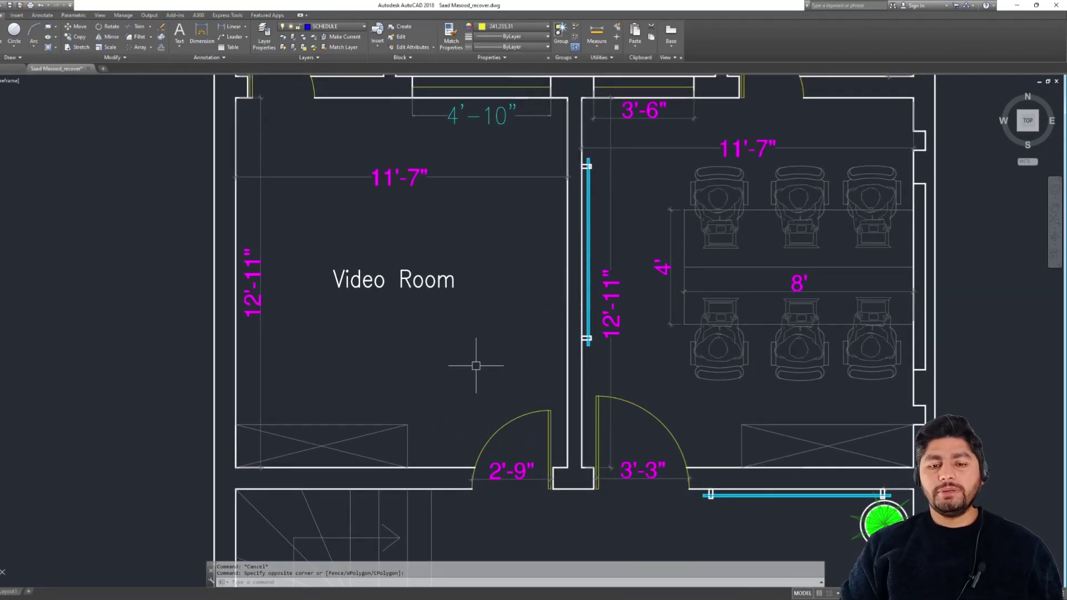
middle_drag(460, 332, 453, 344)
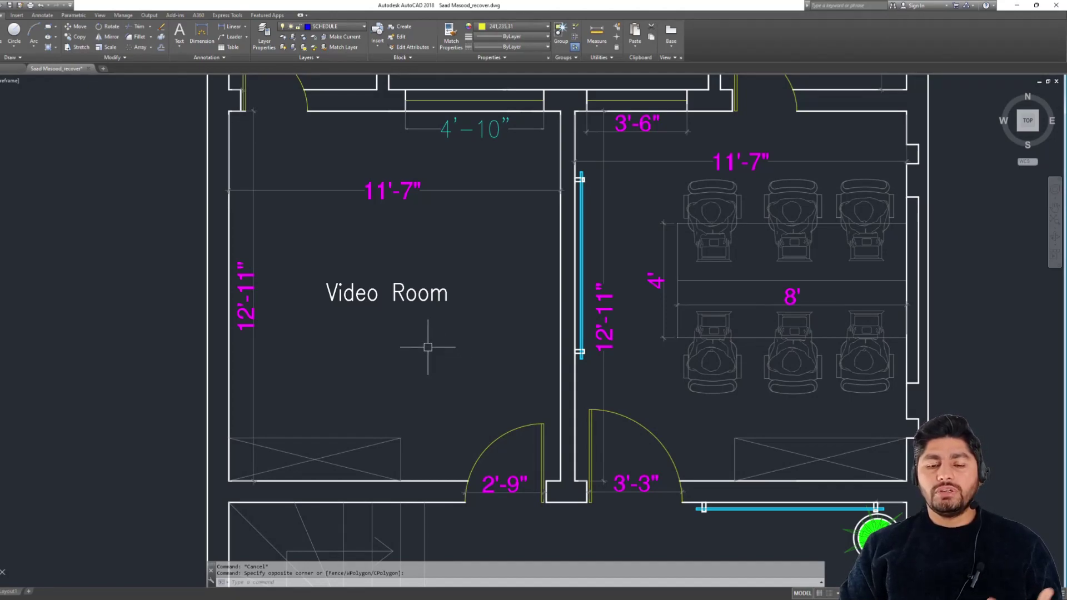
Edit the Video Room label, adding 'dit' so it reads 'Video Edit Room'
click(327, 276)
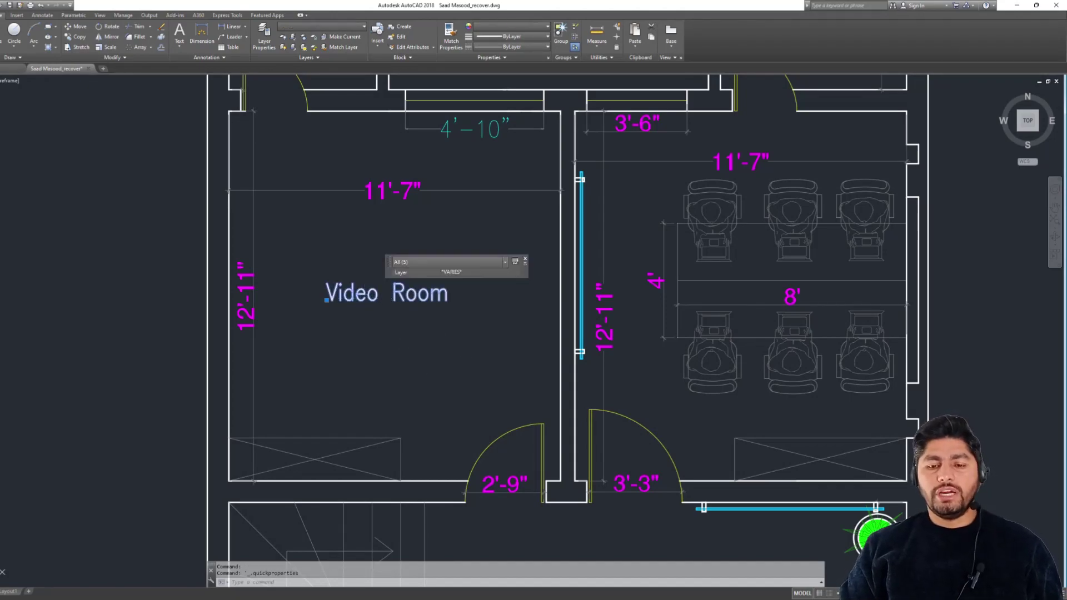
double_click(370, 295)
text(E)
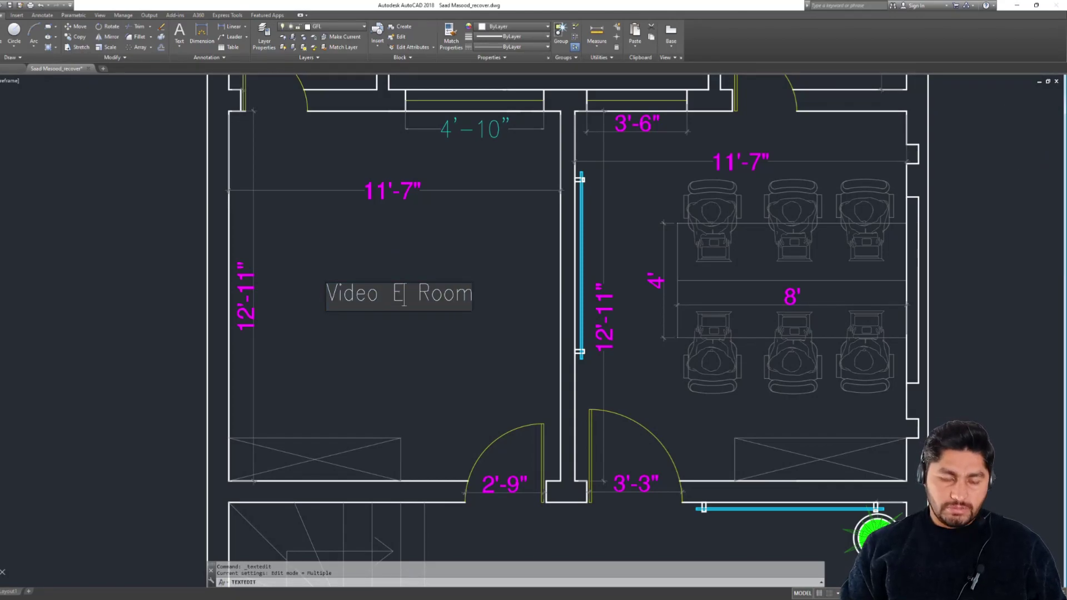
text(dit)
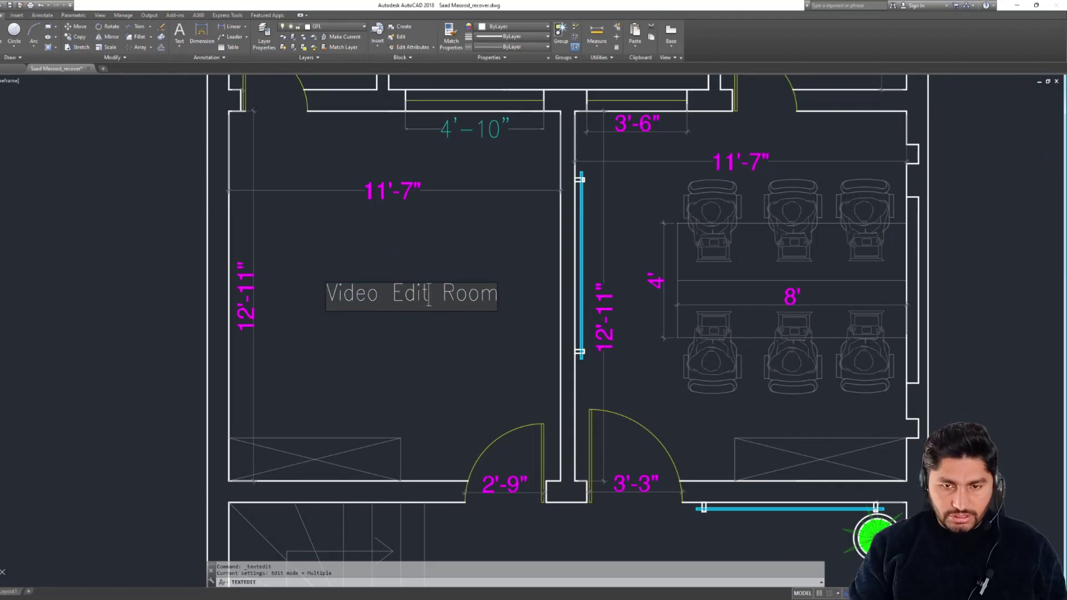
key(Return)
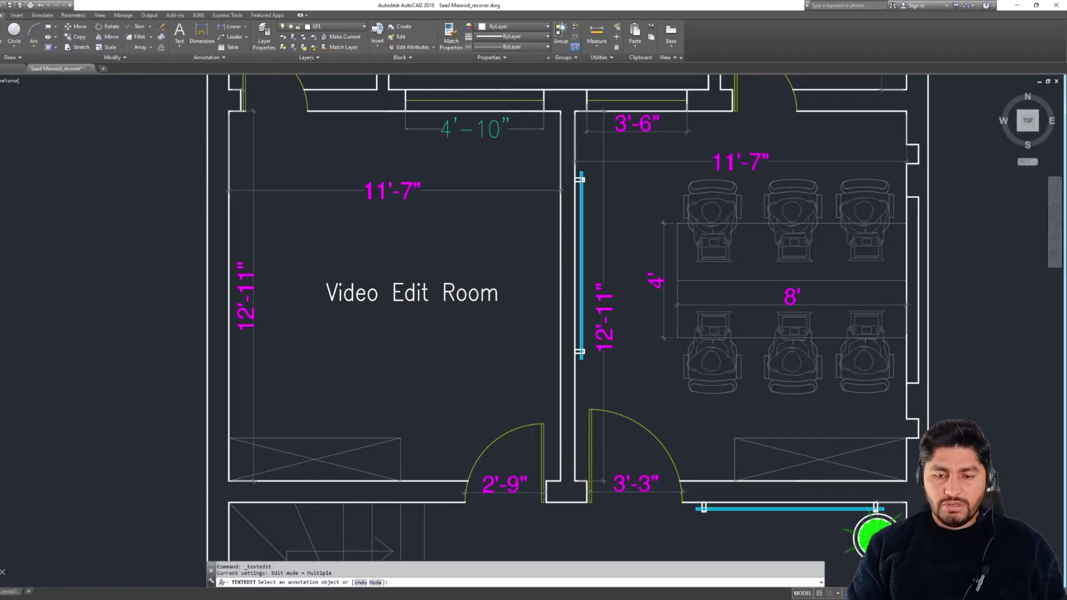
Zoom out and pan to show the whole First Floor plan
scroll(409, 260, down, 4)
middle_drag(384, 278, 283, 312)
scroll(280, 312, up, 2)
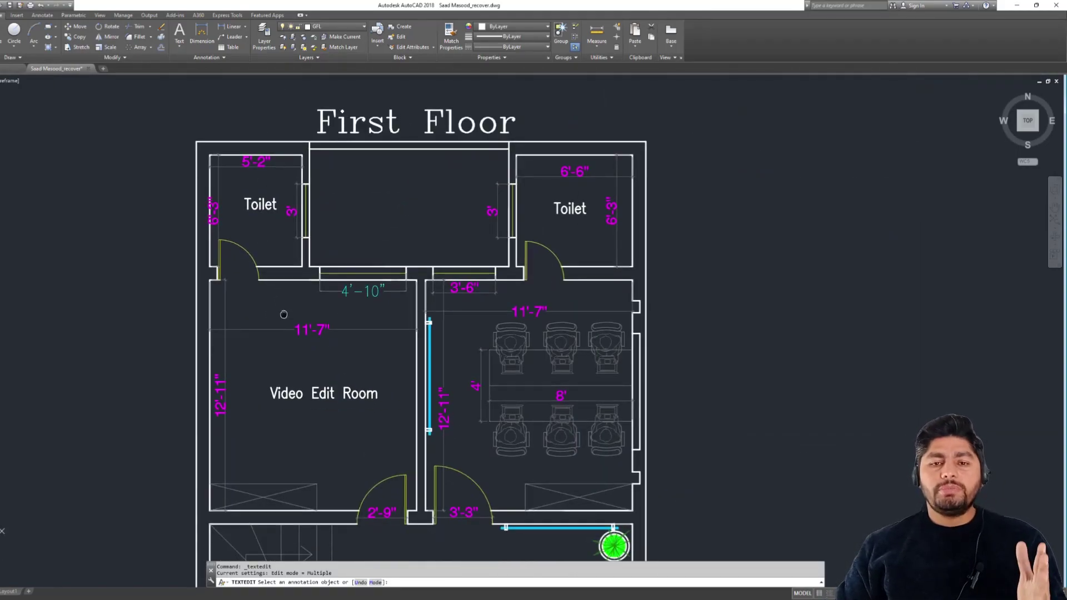
Pan over the First Floor stairs, Meeting Room and Kitchen
middle_drag(365, 445, 357, 271)
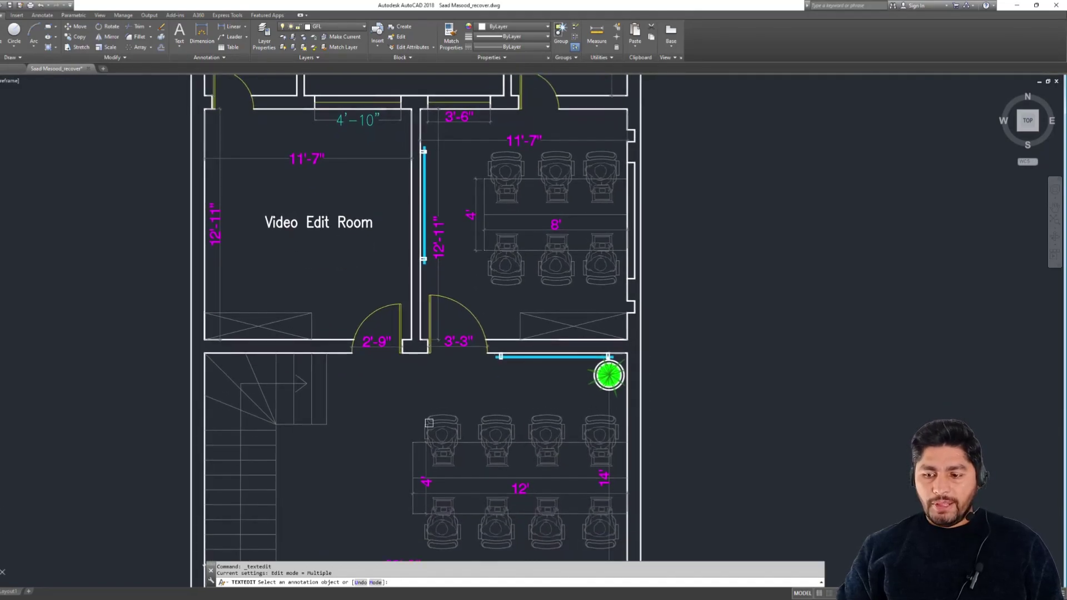
middle_drag(429, 423, 433, 240)
middle_drag(439, 380, 447, 213)
middle_drag(489, 397, 483, 334)
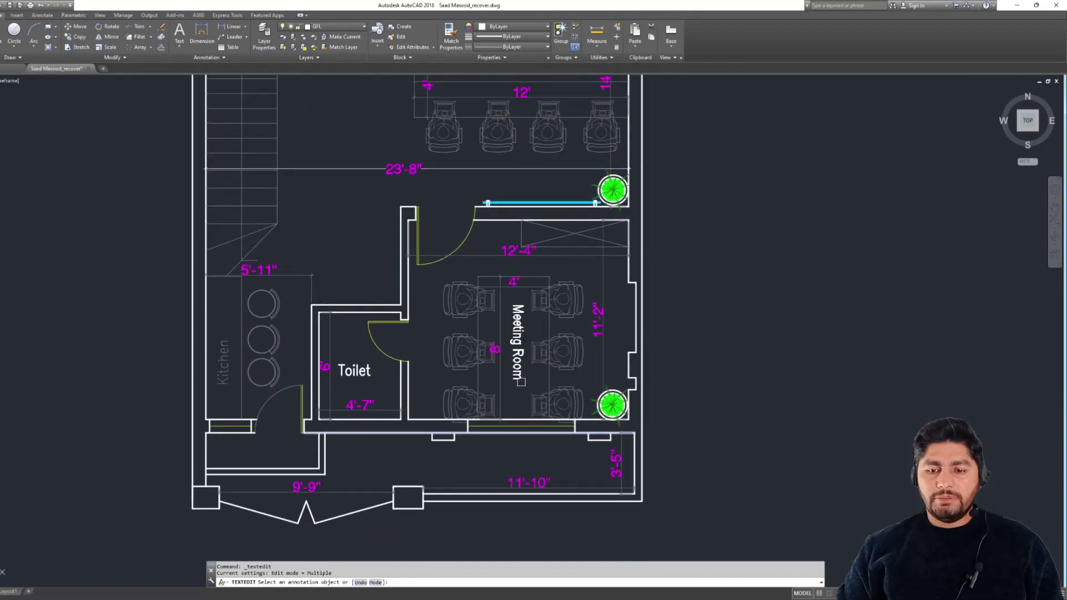
scroll(558, 382, up, 2)
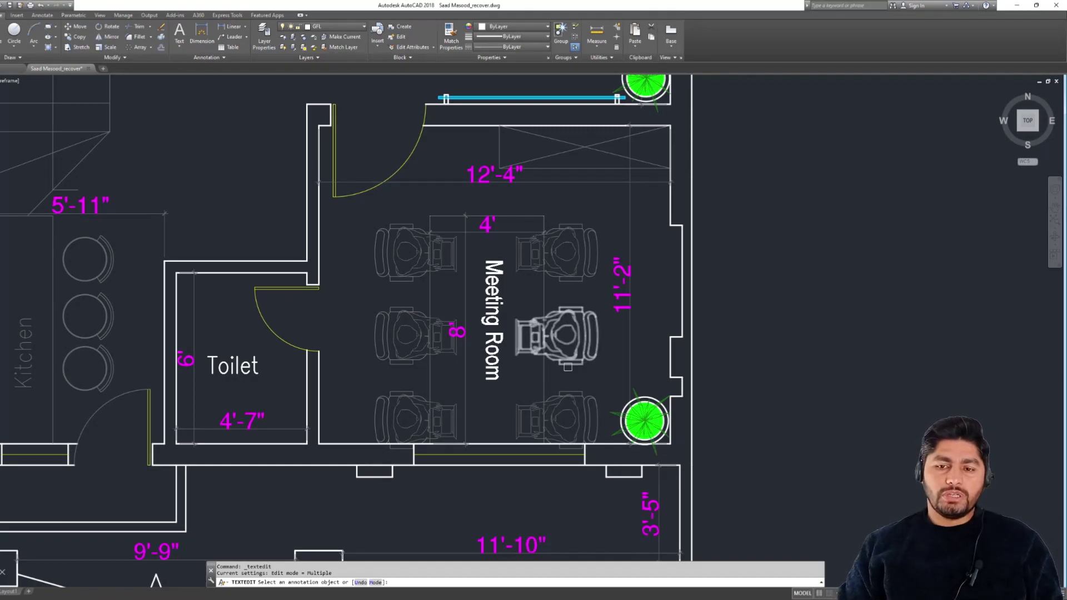
mouse_move(147, 306)
middle_down()
mouse_move(450, 353)
mouse_move(446, 379)
middle_up()
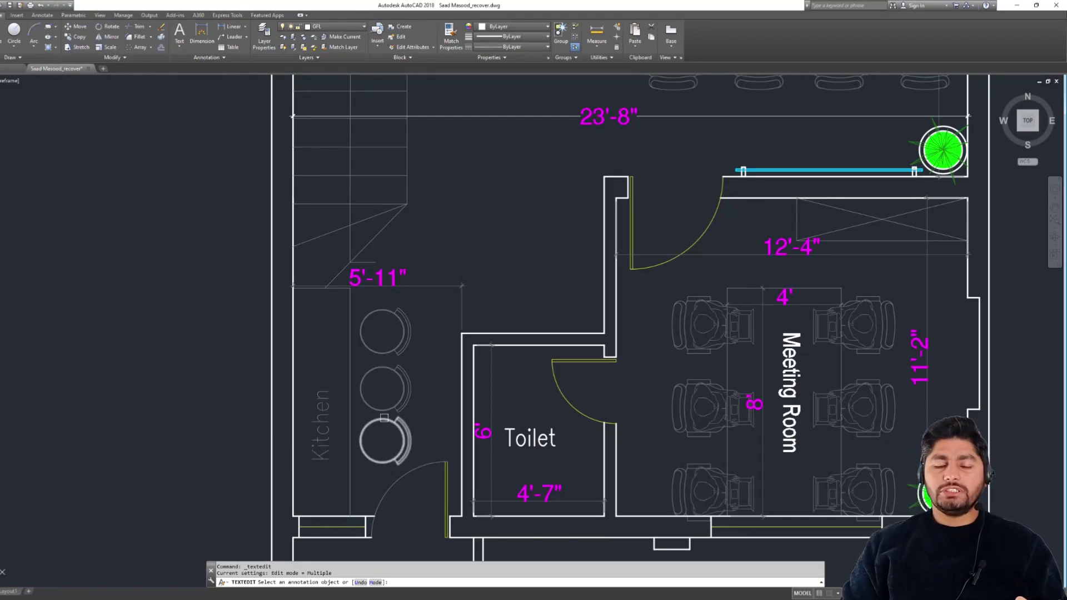
middle_drag(399, 403, 385, 351)
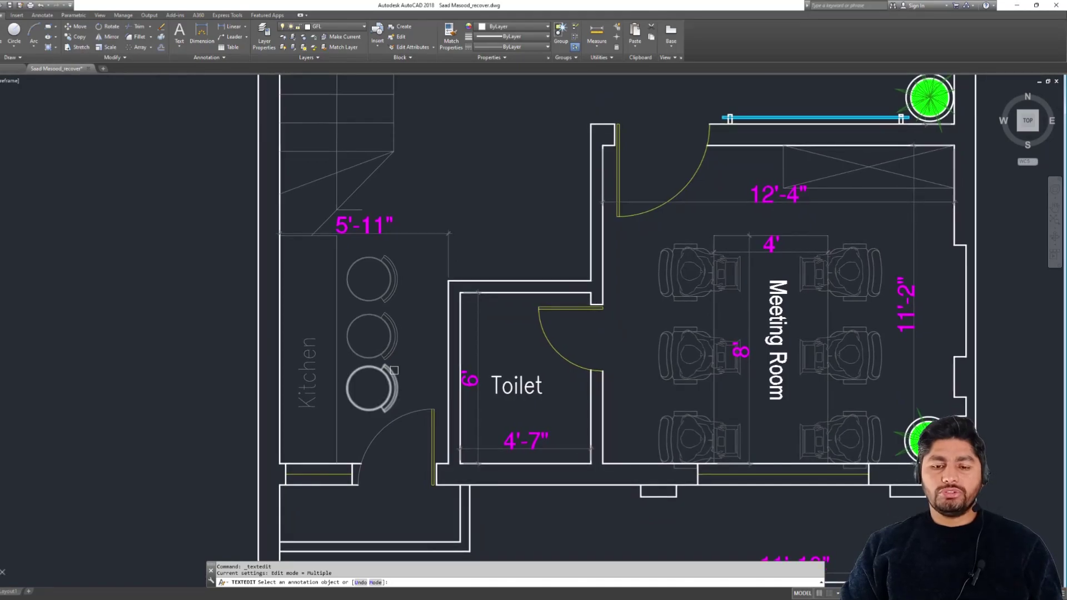
scroll(394, 370, down, 4)
scroll(346, 419, up, 2)
Reposition the view over the Video Edit Room, First Floor title and toilets
middle_drag(433, 317, 434, 380)
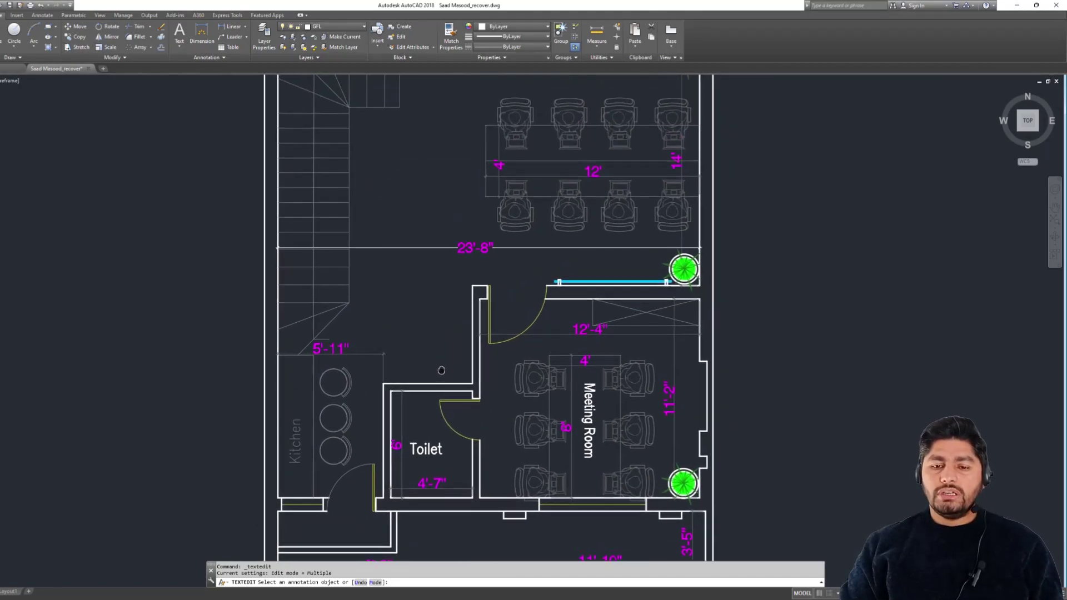
middle_drag(414, 495, 373, 369)
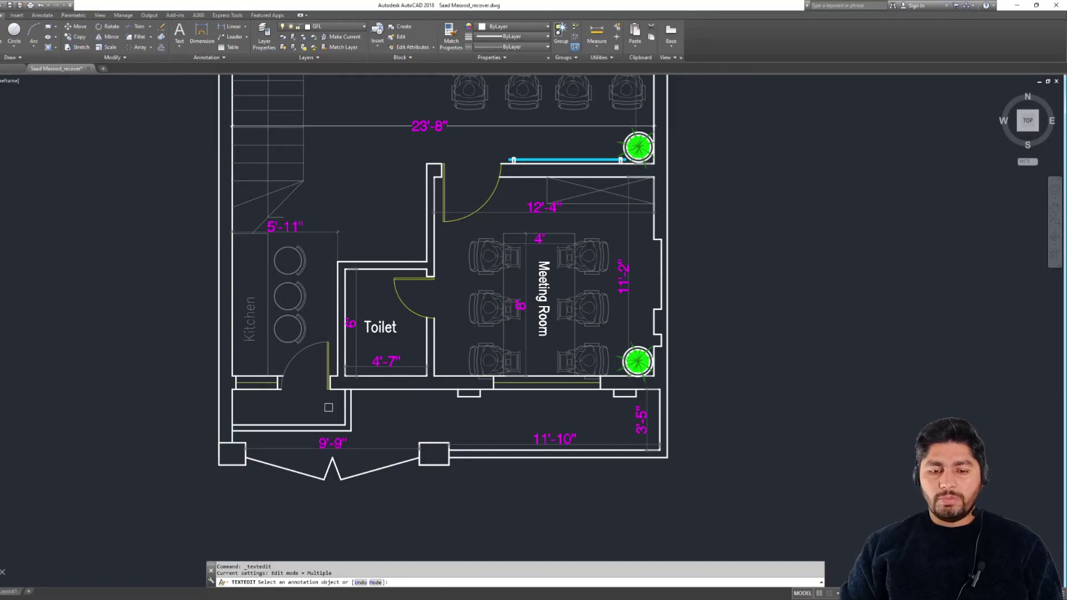
middle_drag(412, 309, 412, 431)
scroll(411, 430, down, 2)
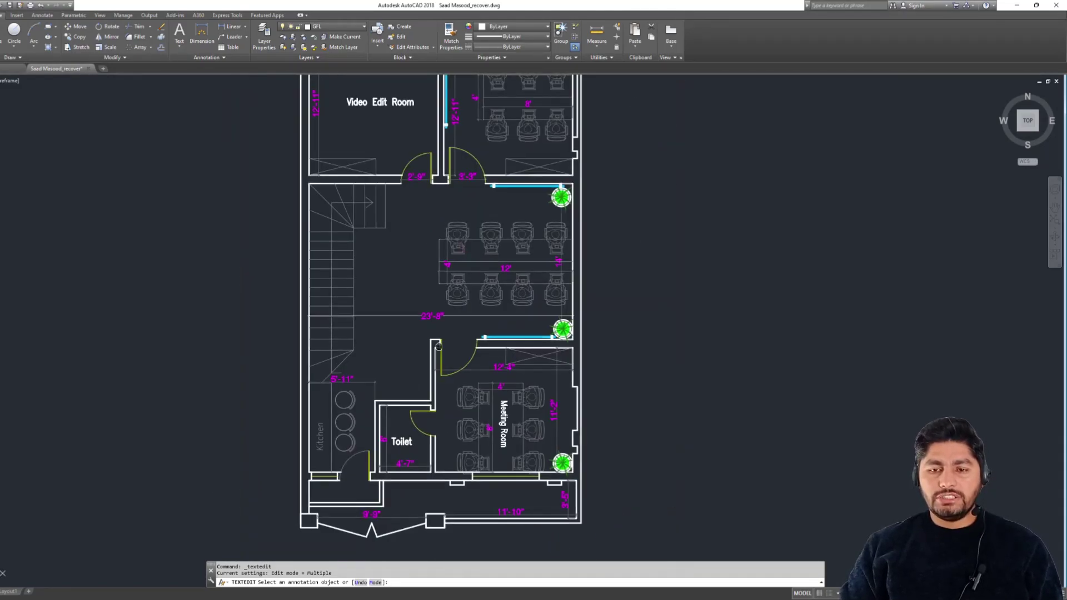
middle_drag(439, 346, 447, 499)
middle_drag(481, 405, 493, 332)
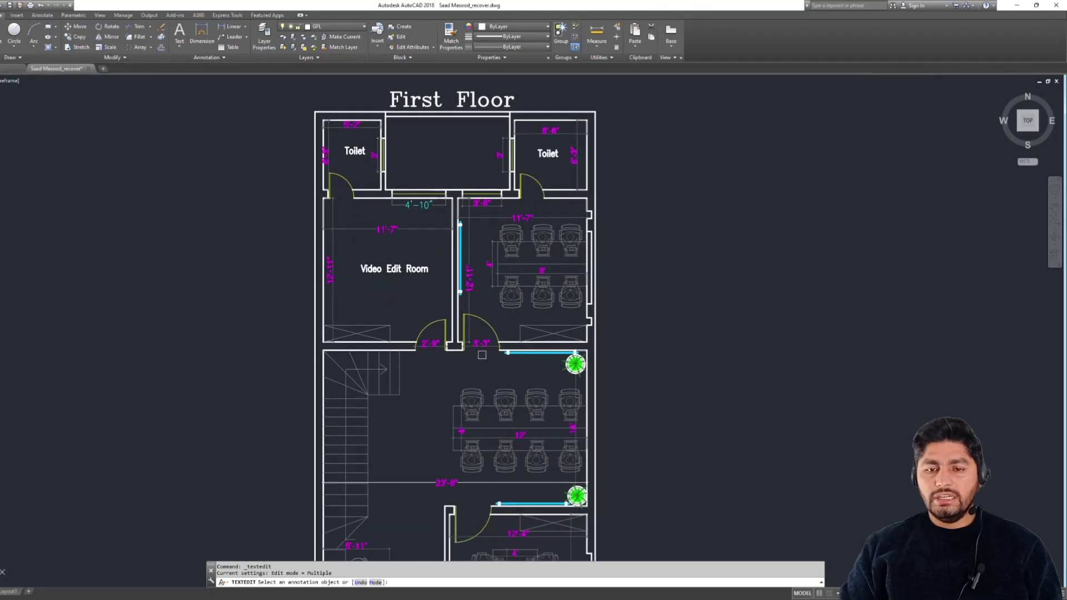
scroll(481, 354, down, 2)
Cancel the text edit and window-select the entire First Floor plan
right_click(494, 321)
click(298, 334)
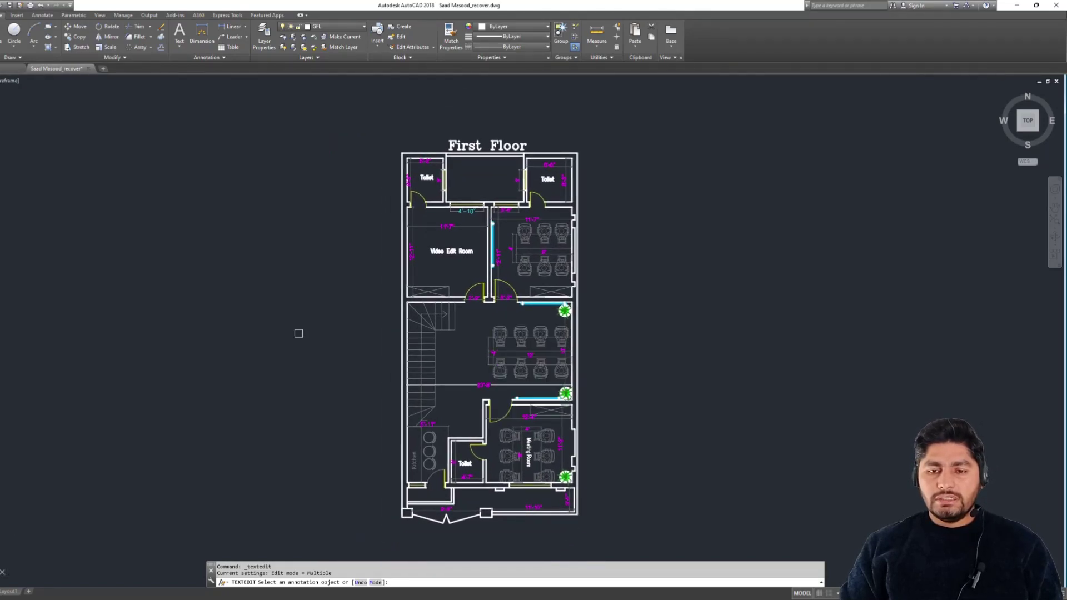
key(Escape)
middle_drag(357, 345, 433, 322)
scroll(542, 302, down, 2)
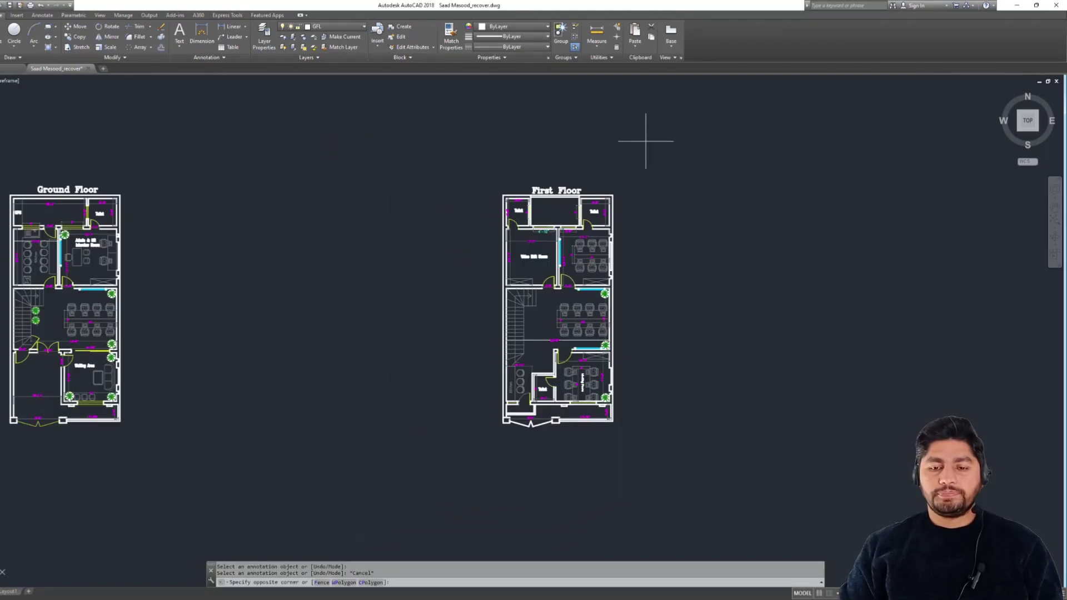
click(645, 143)
Move the First Floor plan with M to sit beside the Ground Floor plan
text(m)
key(Return)
click(578, 467)
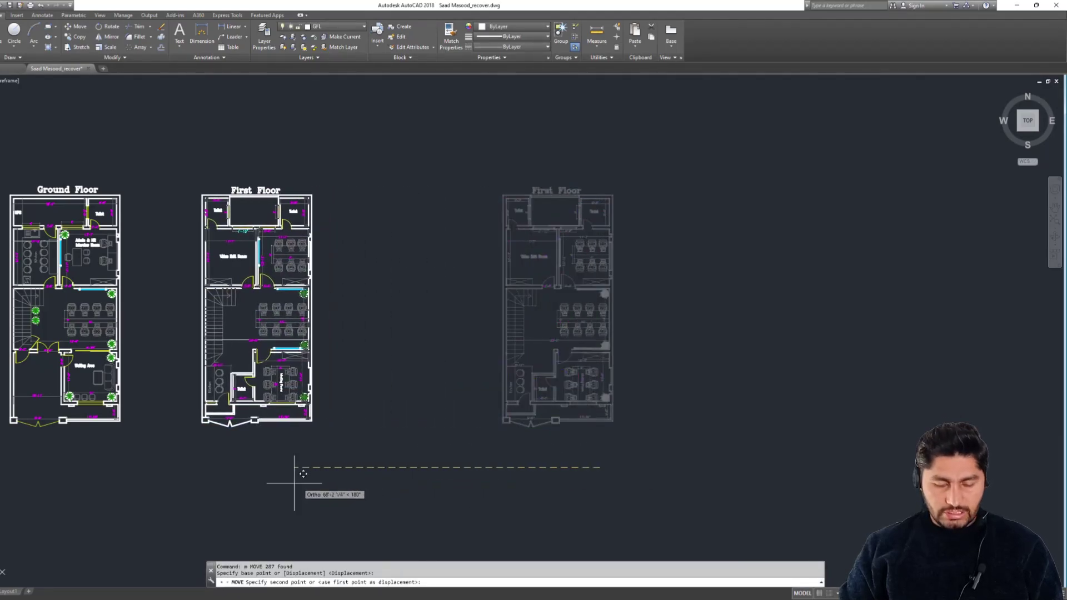
click(220, 459)
key(Escape)
middle_drag(220, 459, 531, 447)
scroll(556, 227, up, 4)
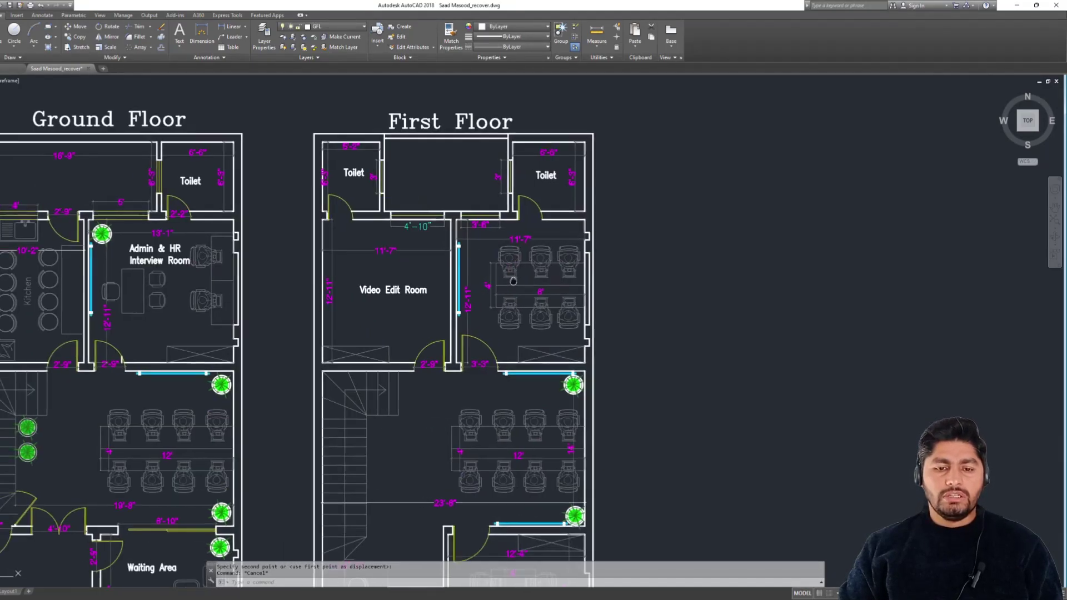
middle_drag(556, 226, 783, 204)
middle_drag(496, 362, 493, 332)
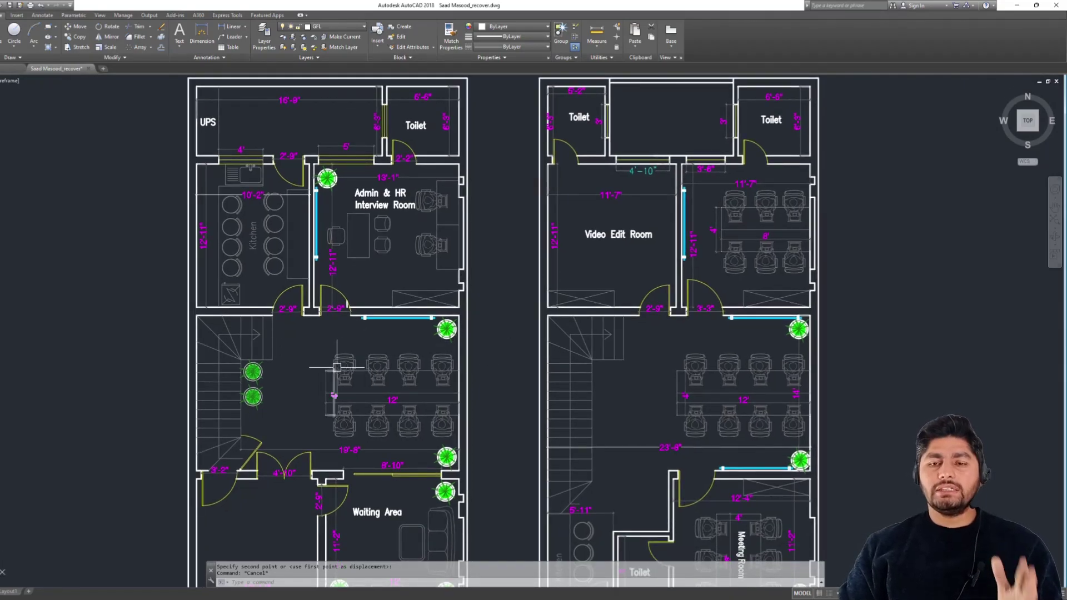
middle_drag(391, 386, 372, 345)
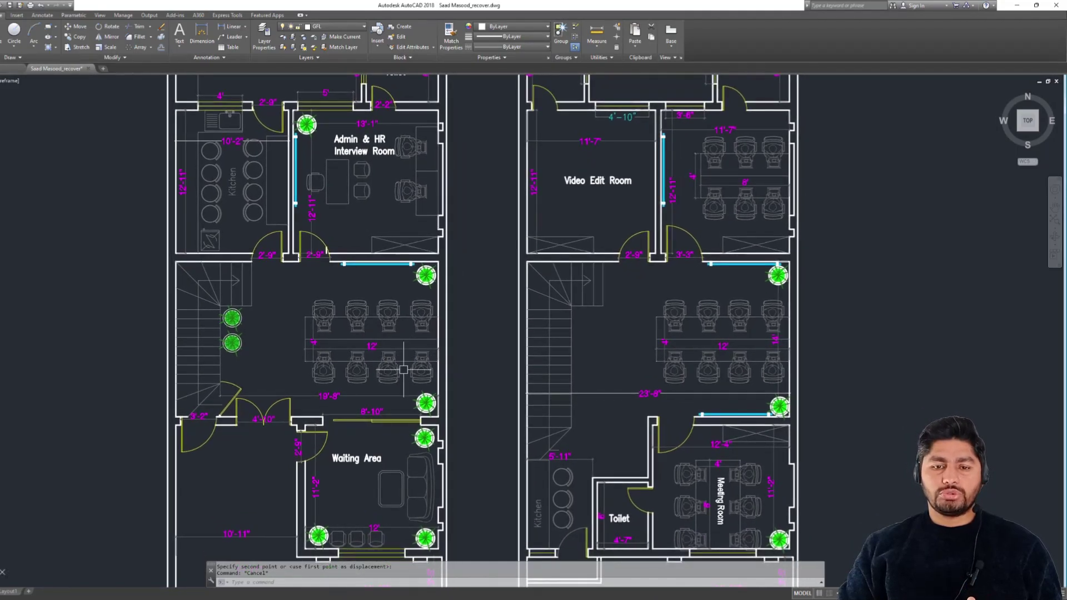
middle_drag(428, 368, 415, 354)
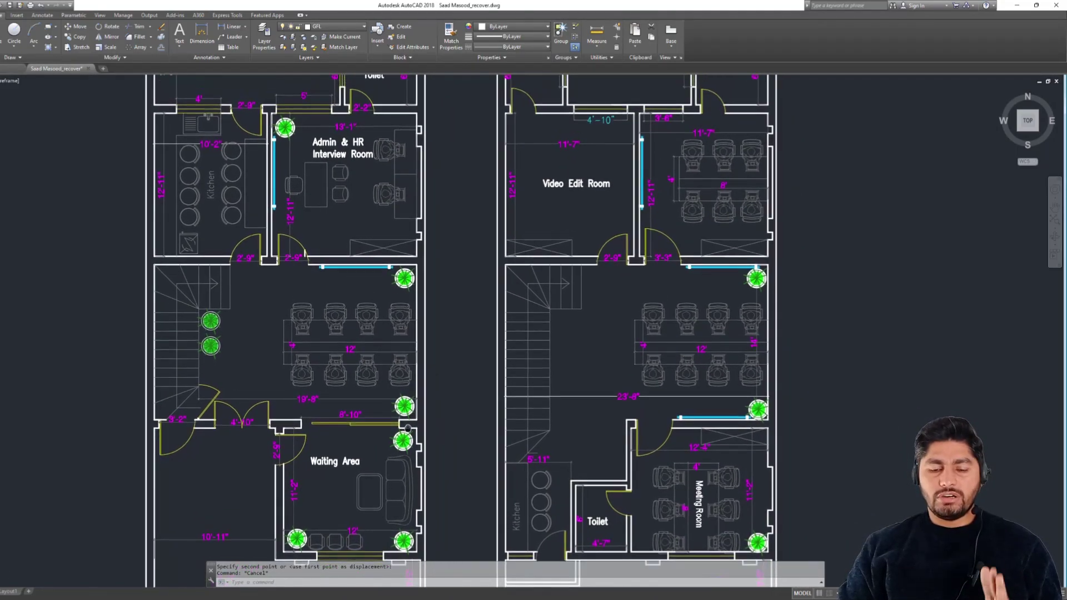
middle_drag(416, 410, 401, 474)
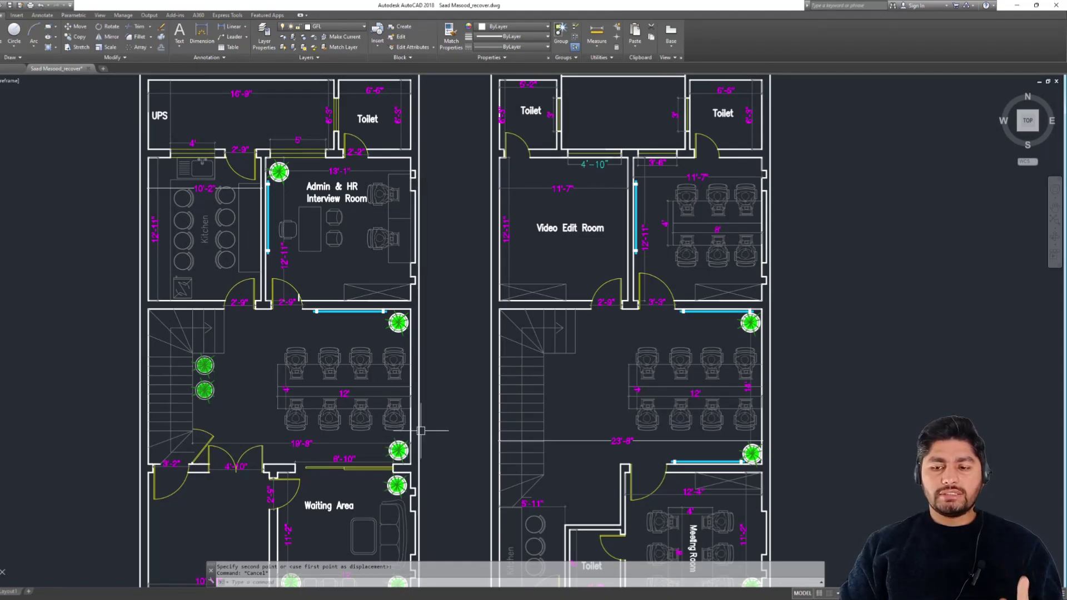
middle_drag(412, 427, 417, 494)
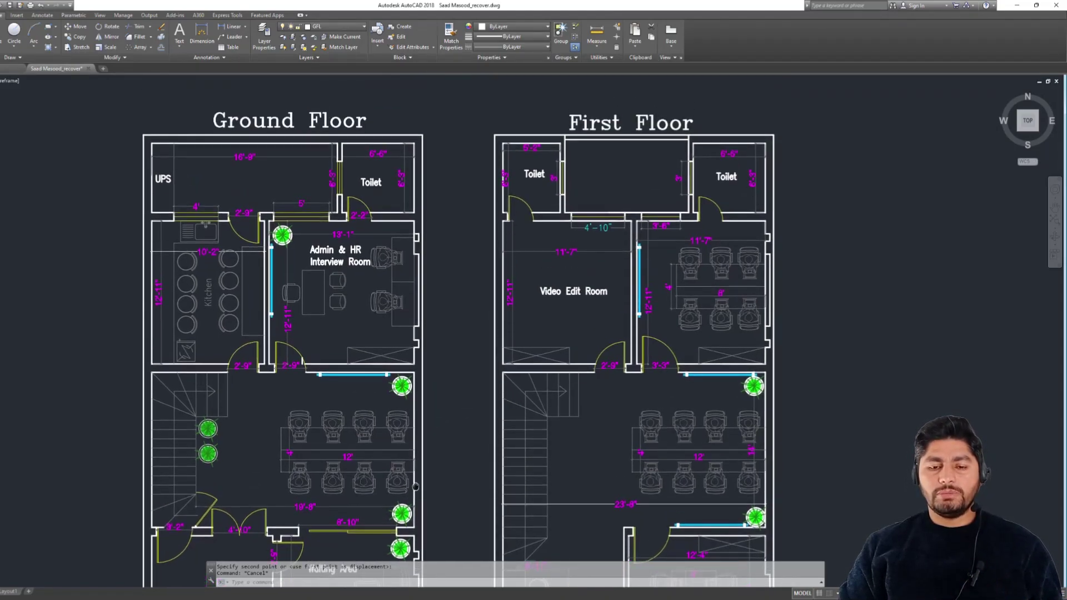
middle_drag(522, 531, 512, 374)
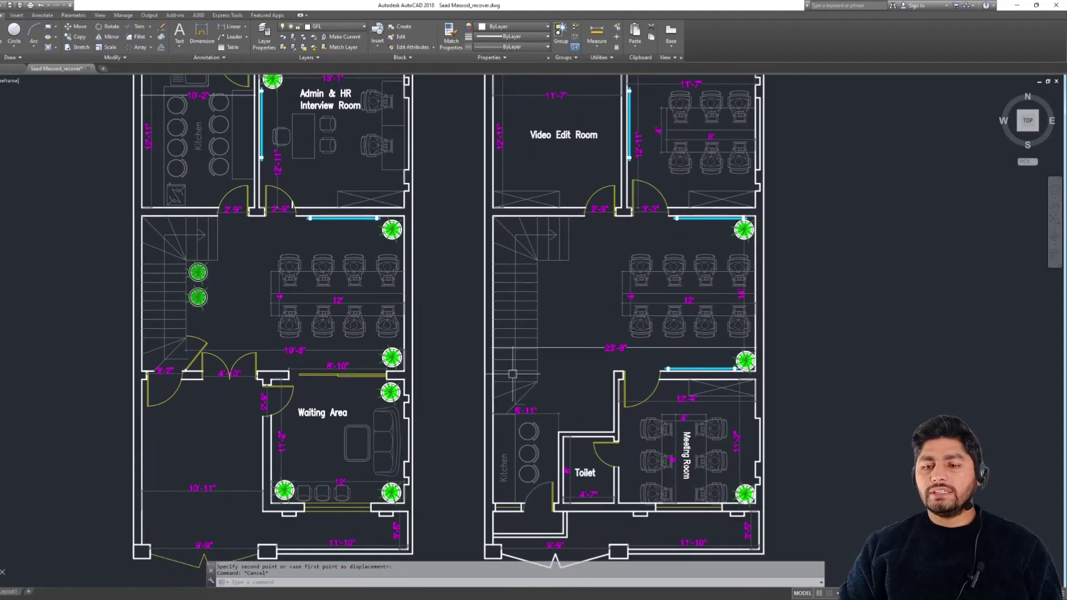